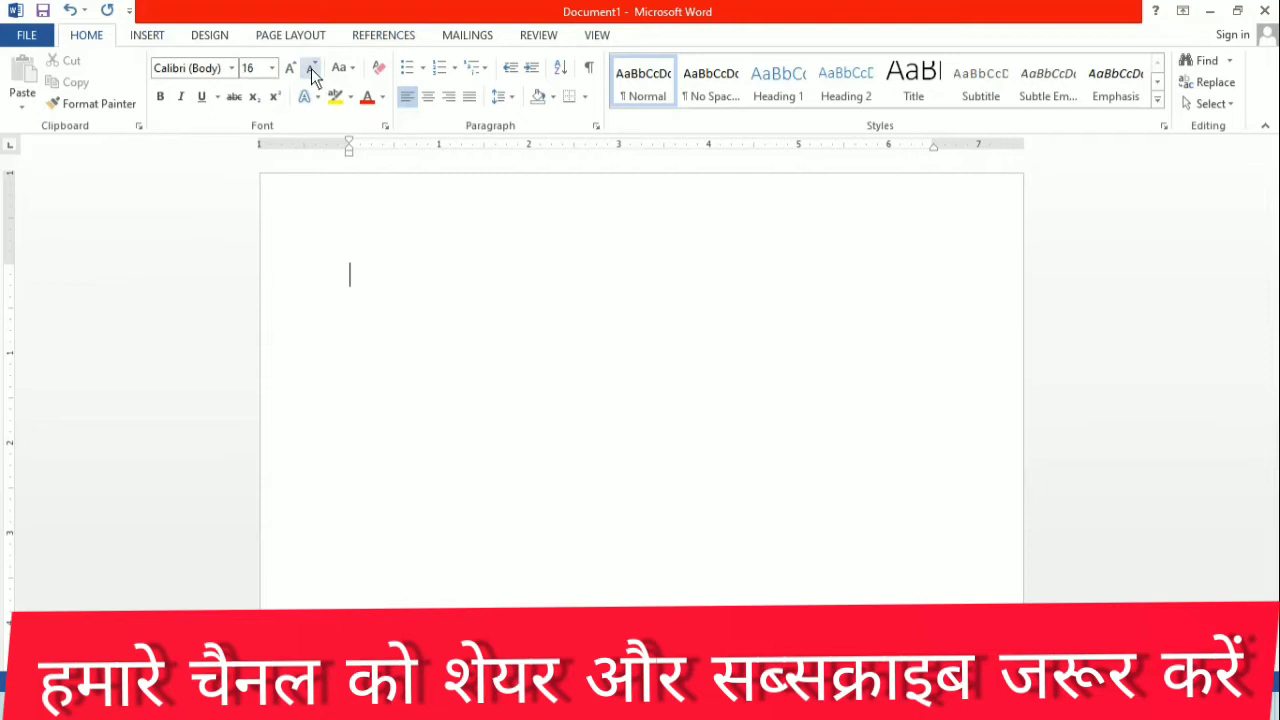
Step: Enter the heading text "Computer" on the first line of the document's second page
{"action": "left_click", "coordinate": [362, 35]}
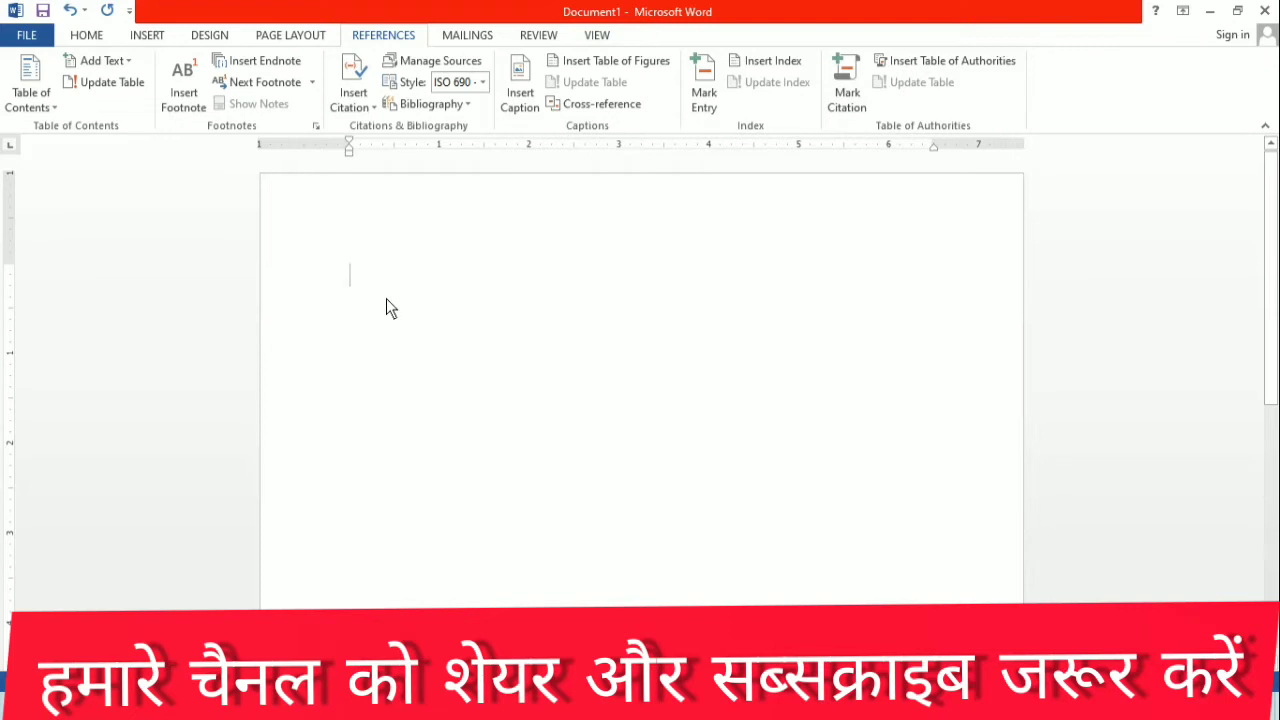
{"action": "scroll", "coordinate": [386, 298], "scroll_direction": "down", "scroll_amount": 5}
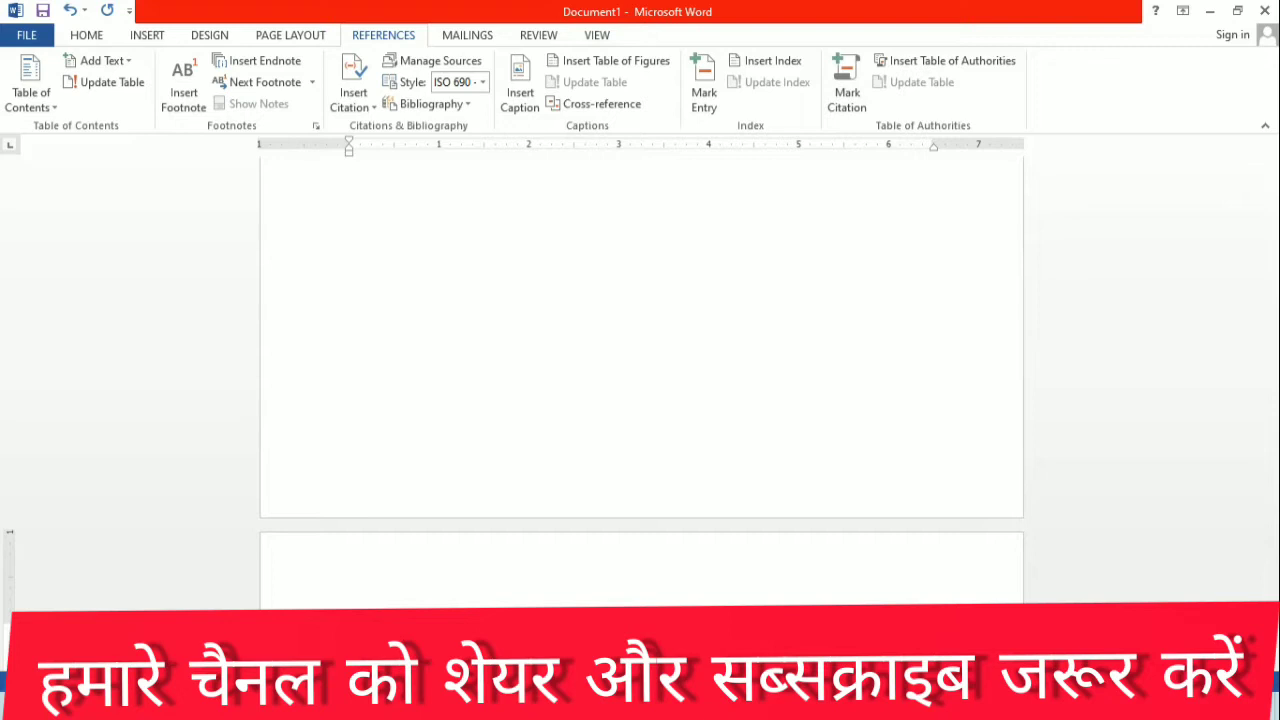
{"action": "scroll", "coordinate": [505, 413], "scroll_direction": "up", "scroll_amount": 10}
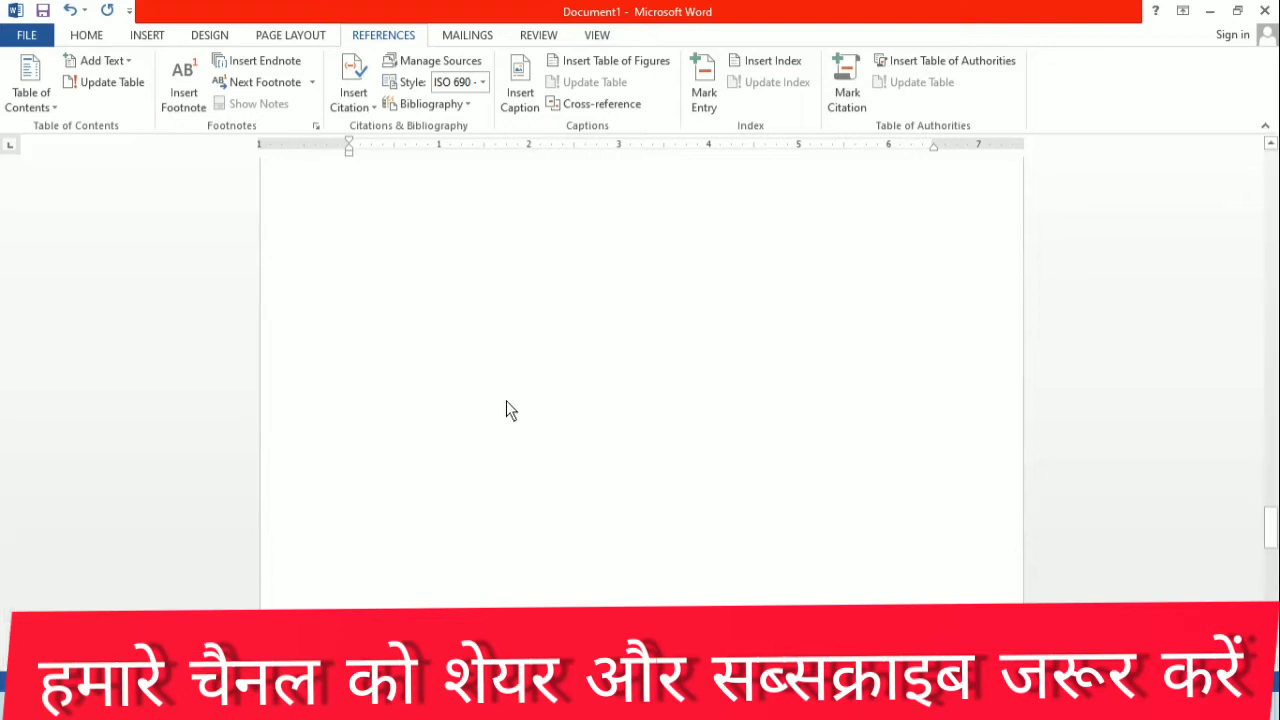
{"action": "scroll", "coordinate": [506, 378], "scroll_direction": "up", "scroll_amount": 15}
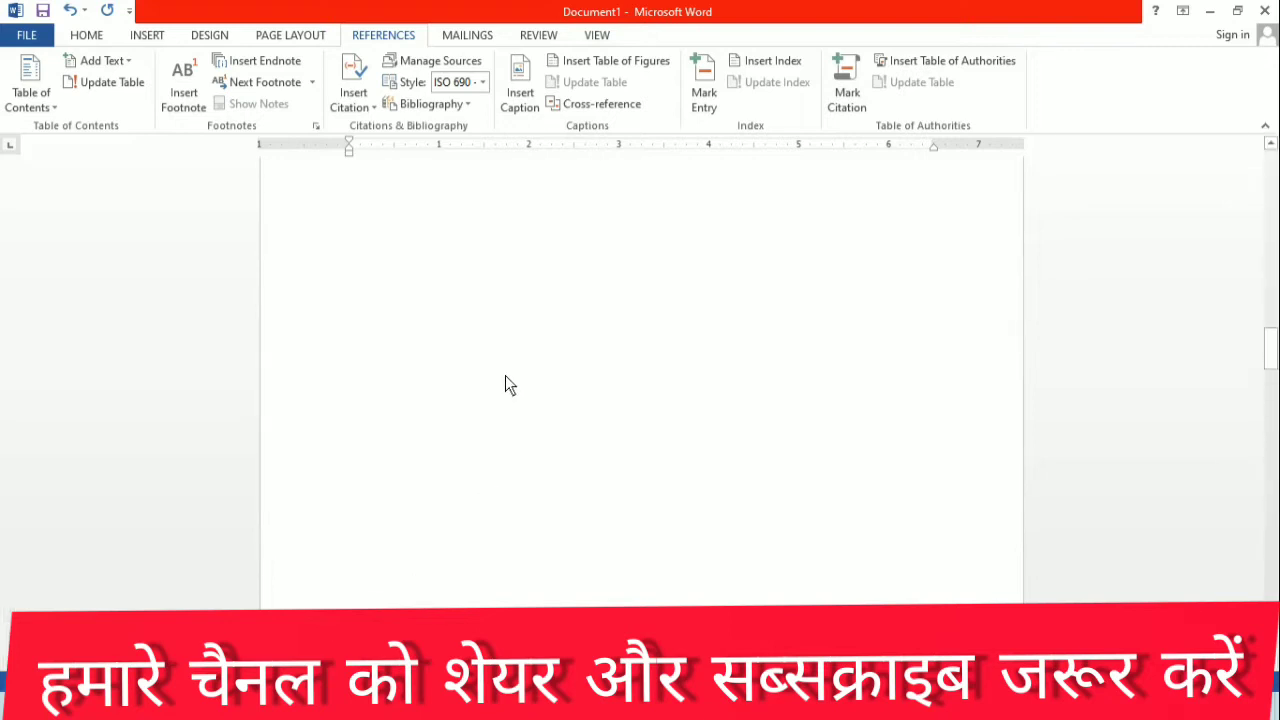
{"action": "scroll", "coordinate": [505, 375], "scroll_direction": "up", "scroll_amount": 2}
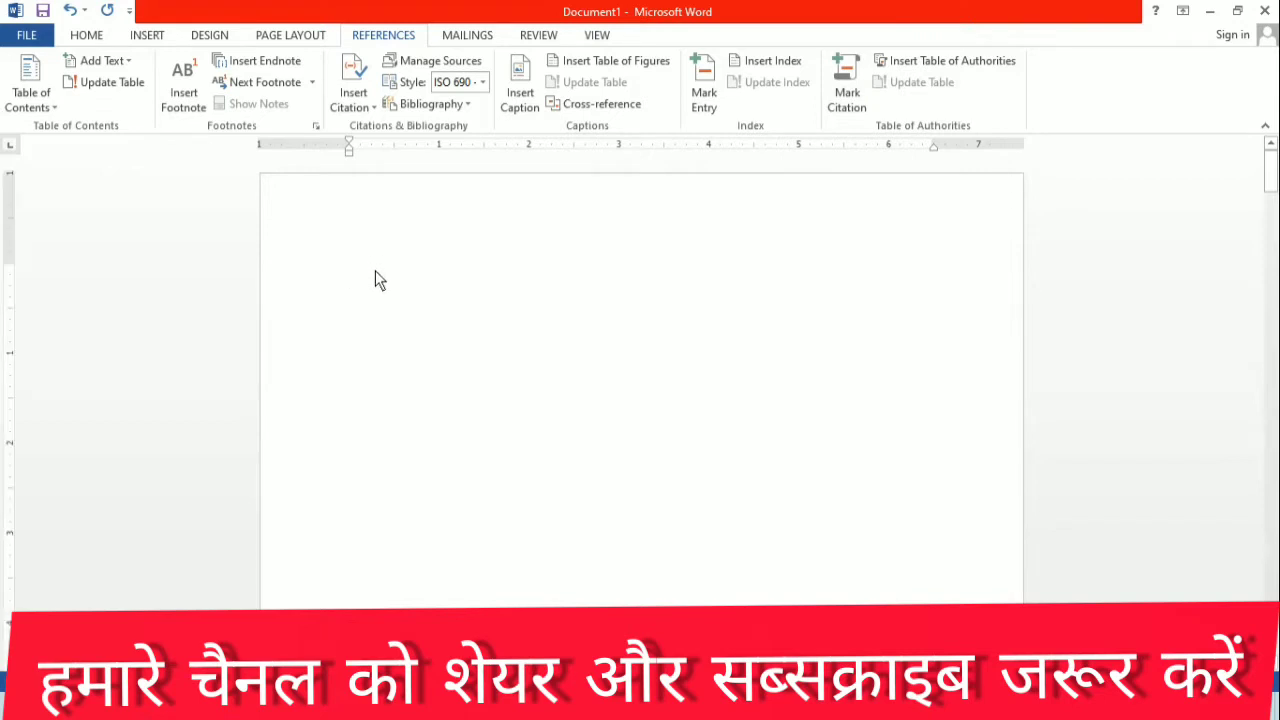
{"action": "scroll", "coordinate": [372, 272], "scroll_direction": "down", "scroll_amount": 10}
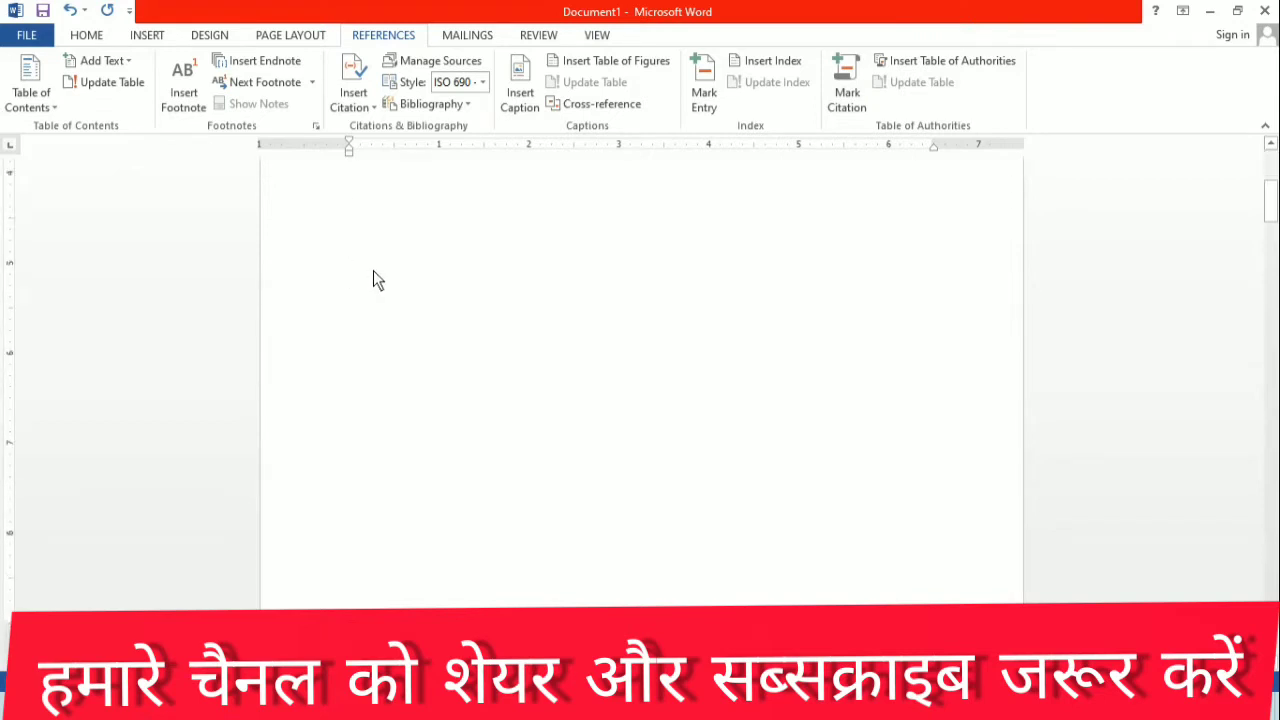
{"action": "scroll", "coordinate": [374, 270], "scroll_direction": "down", "scroll_amount": 8}
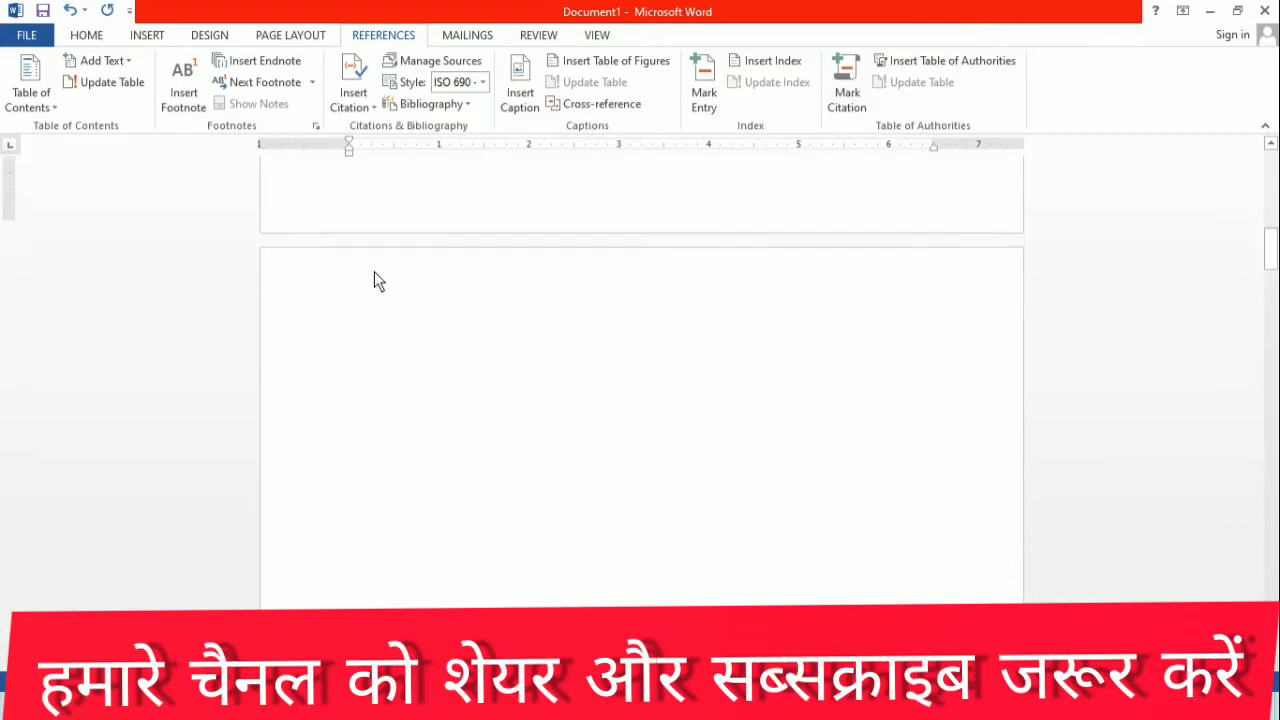
{"action": "left_click", "coordinate": [375, 316]}
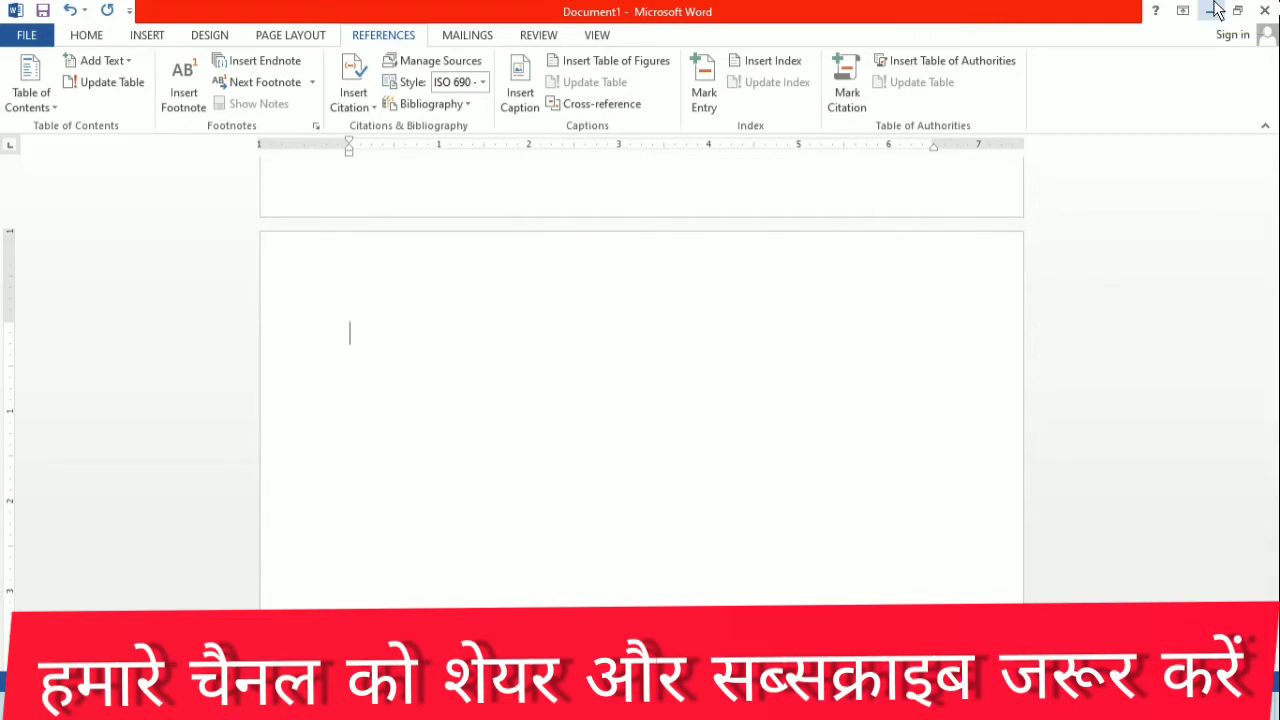
{"action": "type", "text": "computer"}
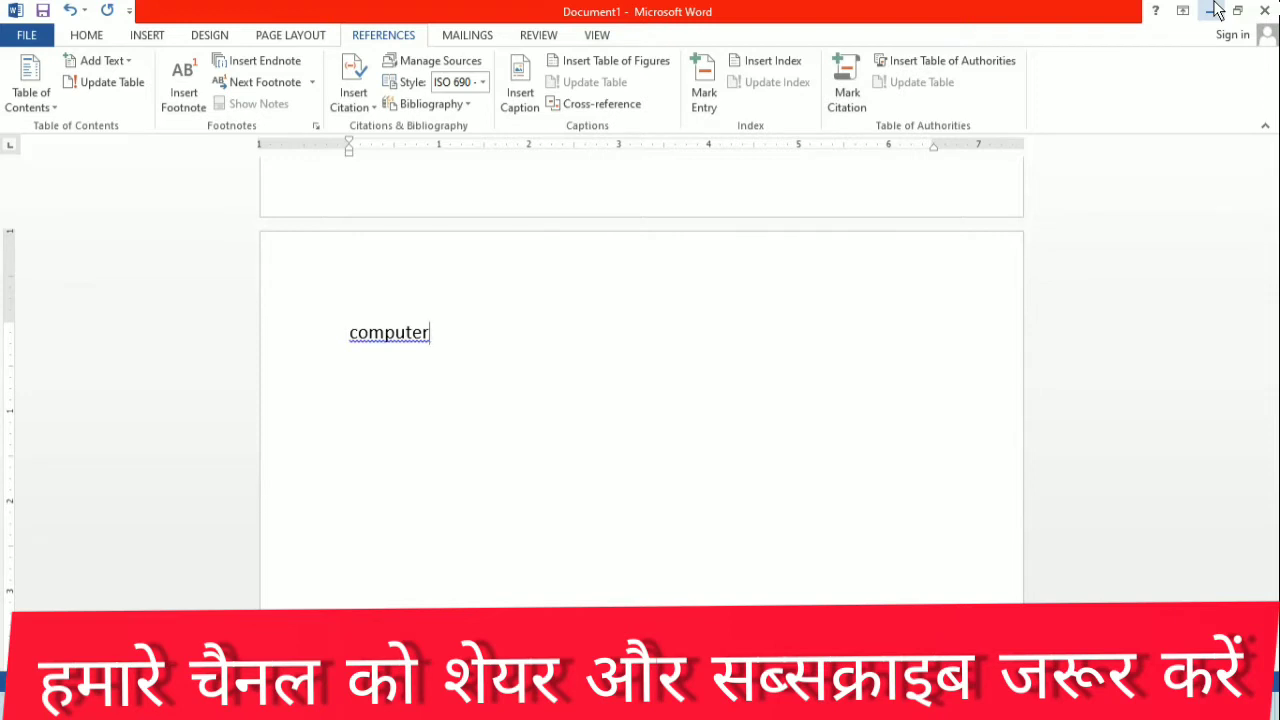
{"action": "key", "text": "Return"}
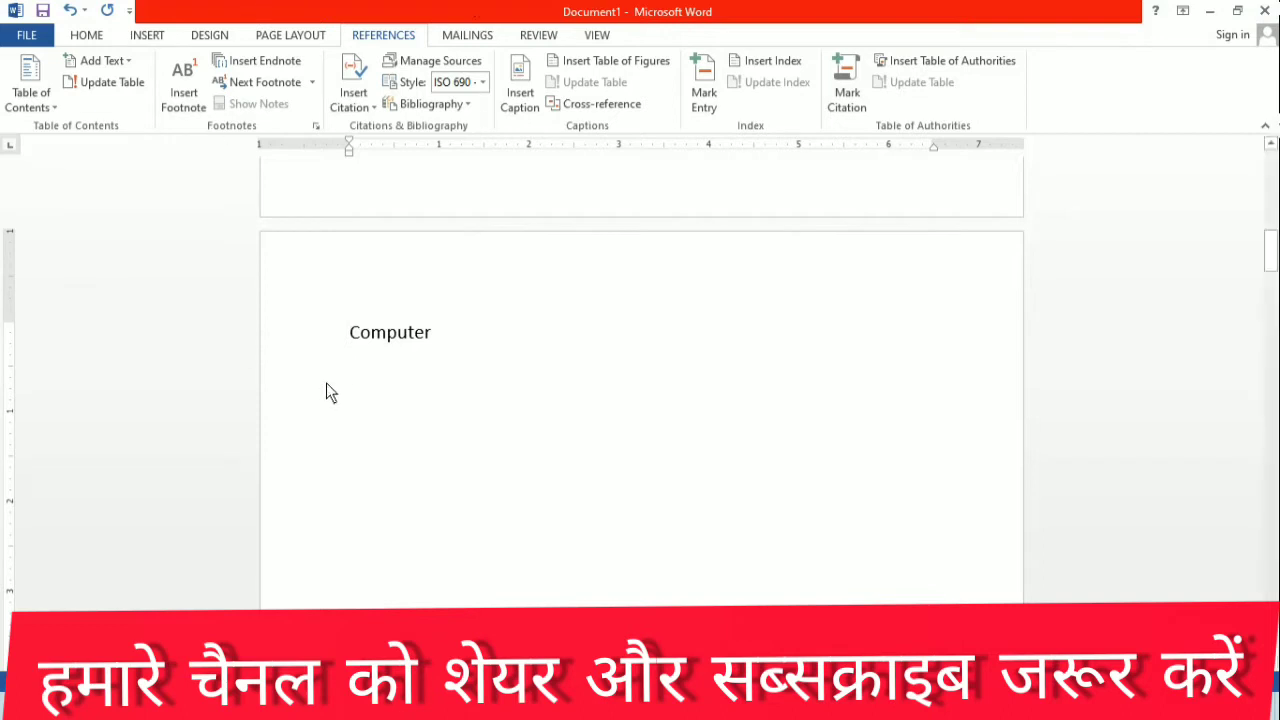
Step: Mark the "Computer" heading on the second page as a Level 1 entry for the table of contents
{"action": "left_click_drag", "start_coordinate": [443, 330], "coordinate": [331, 332]}
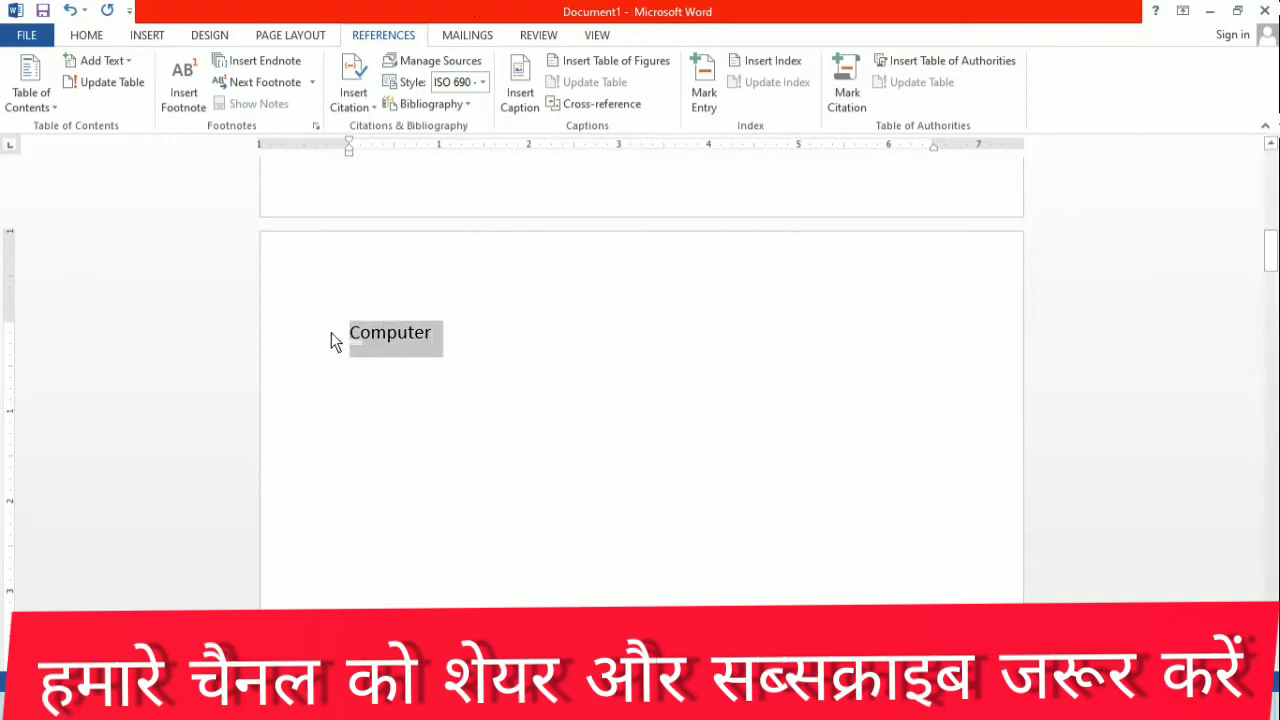
{"action": "left_click", "coordinate": [118, 65]}
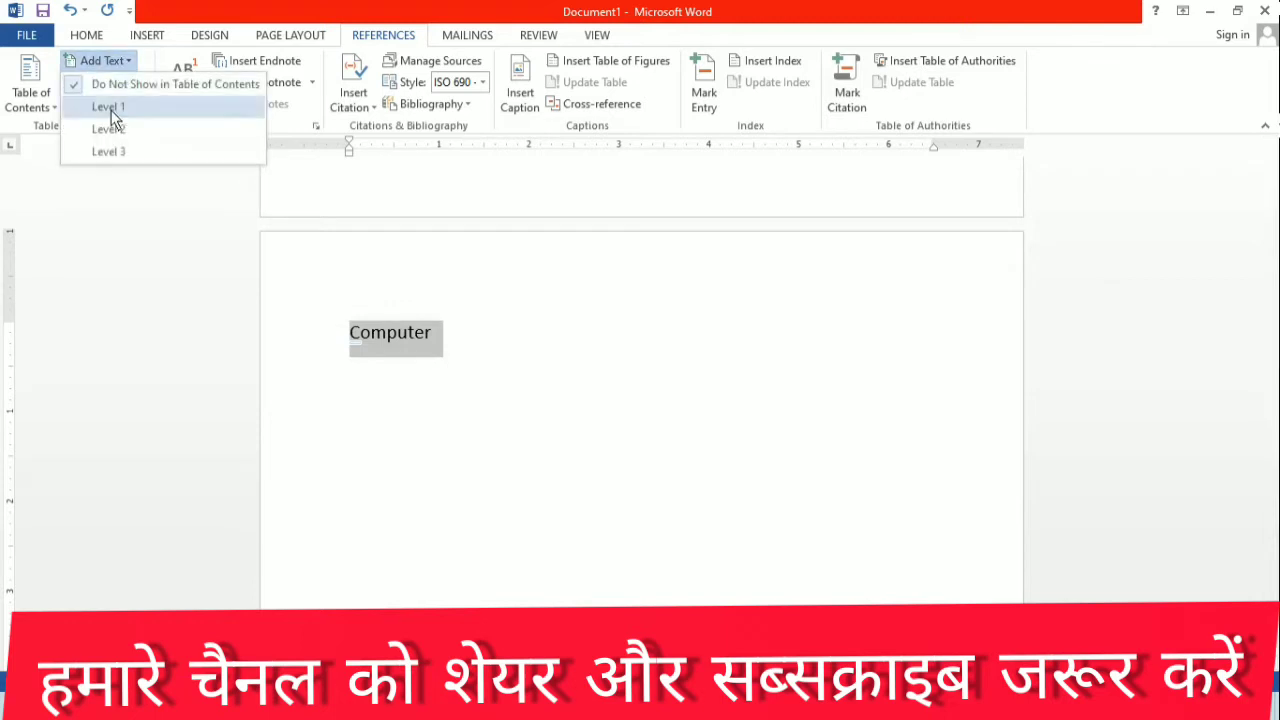
{"action": "left_click", "coordinate": [110, 111]}
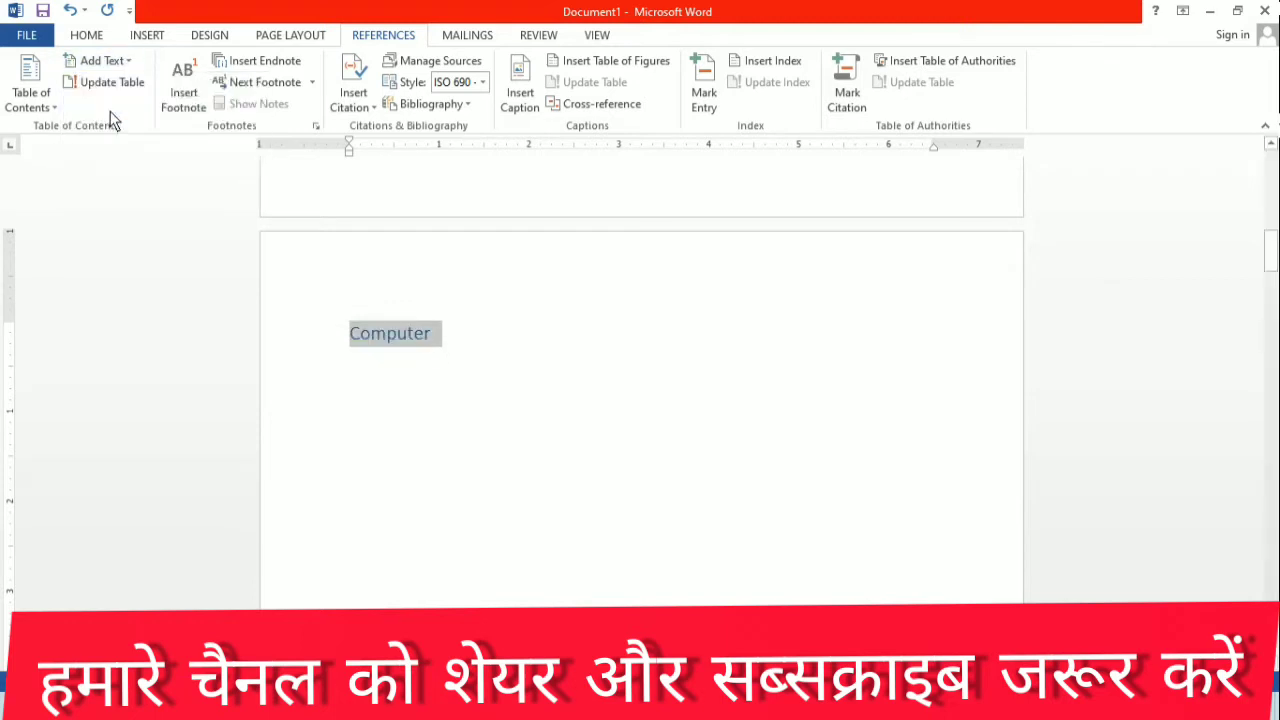
{"action": "left_click", "coordinate": [464, 374]}
{"action": "left_click", "coordinate": [351, 398]}
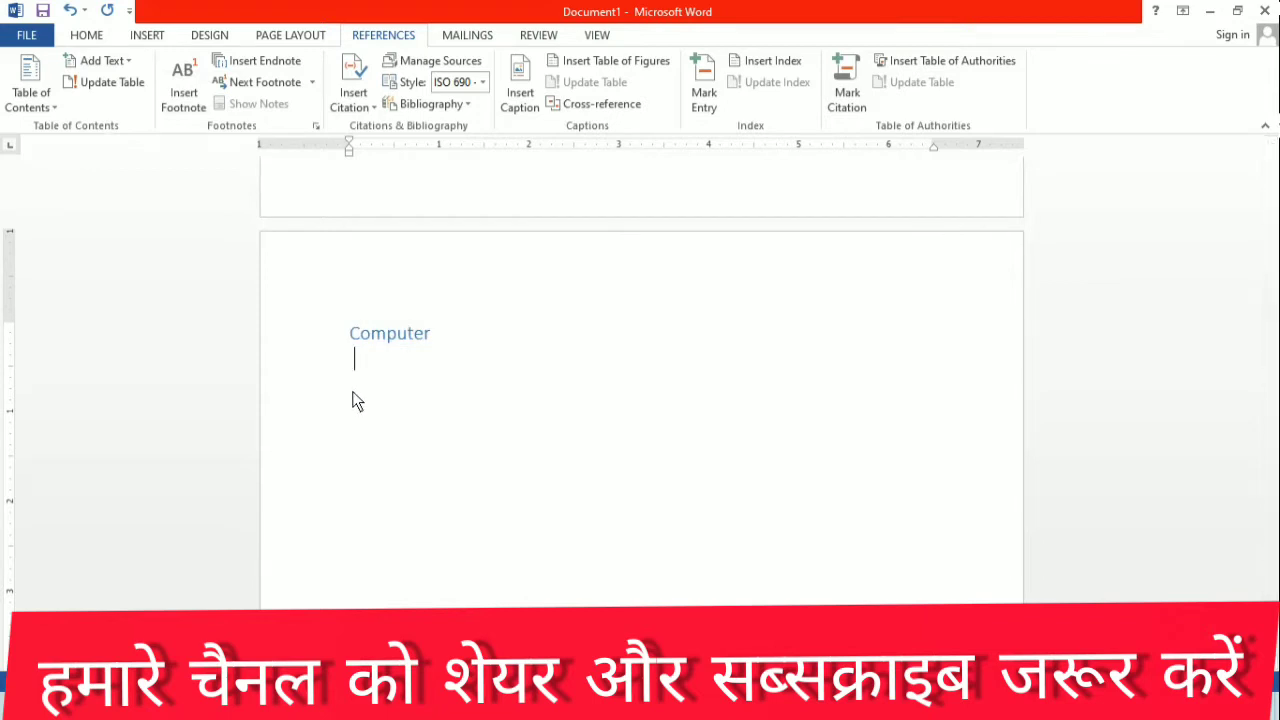
{"action": "key", "text": "Return"}
{"action": "type", "text": "kfrhsjhdjfh"}
{"action": "key", "text": "BackSpace"}
{"action": "key", "text": "BackSpace"}
{"action": "key", "text": "BackSpace"}
{"action": "key", "text": "BackSpace"}
{"action": "key", "text": "BackSpace"}
{"action": "key", "text": "BackSpace"}
{"action": "key", "text": "BackSpace"}
{"action": "key", "text": "BackSpace"}
{"action": "key", "text": "BackSpace"}
{"action": "key", "text": "BackSpace"}
{"action": "key", "text": "BackSpace"}
{"action": "key", "text": "BackSpace"}
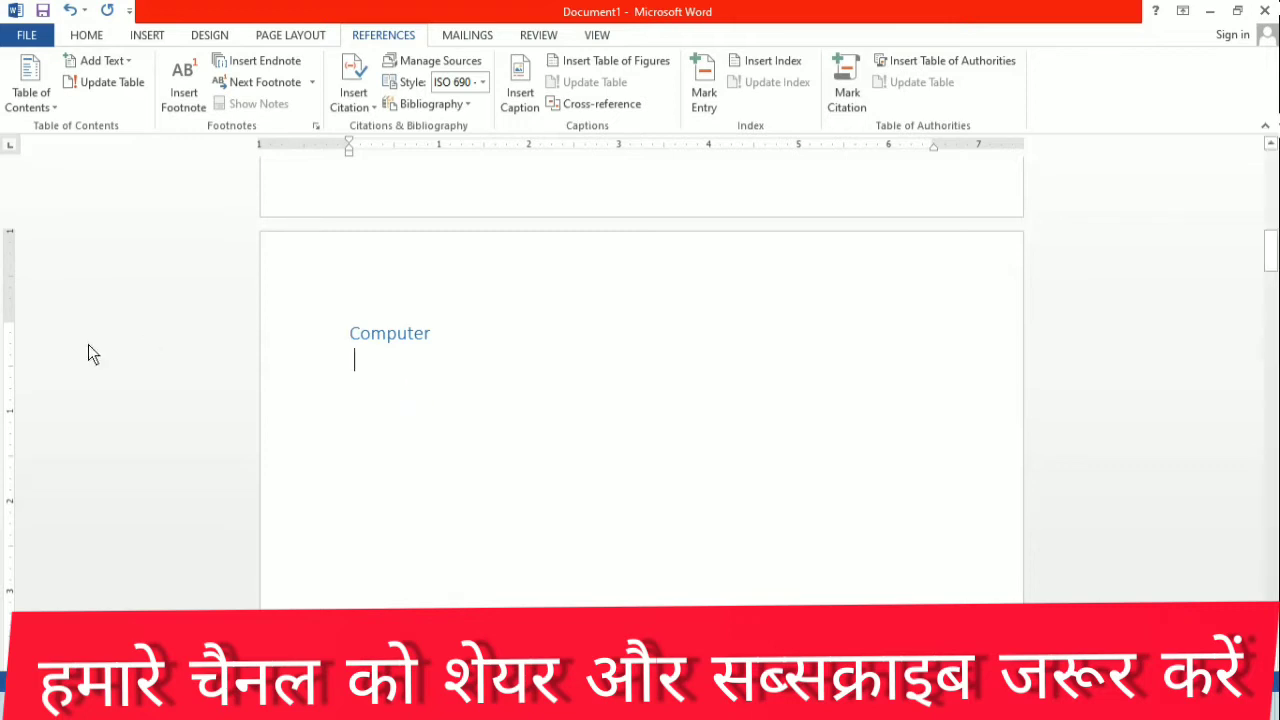
Step: Enter "Laptop" at the start of the third page and mark it as a Level 2 table of contents entry
{"action": "scroll", "coordinate": [390, 385], "scroll_direction": "down", "scroll_amount": 13}
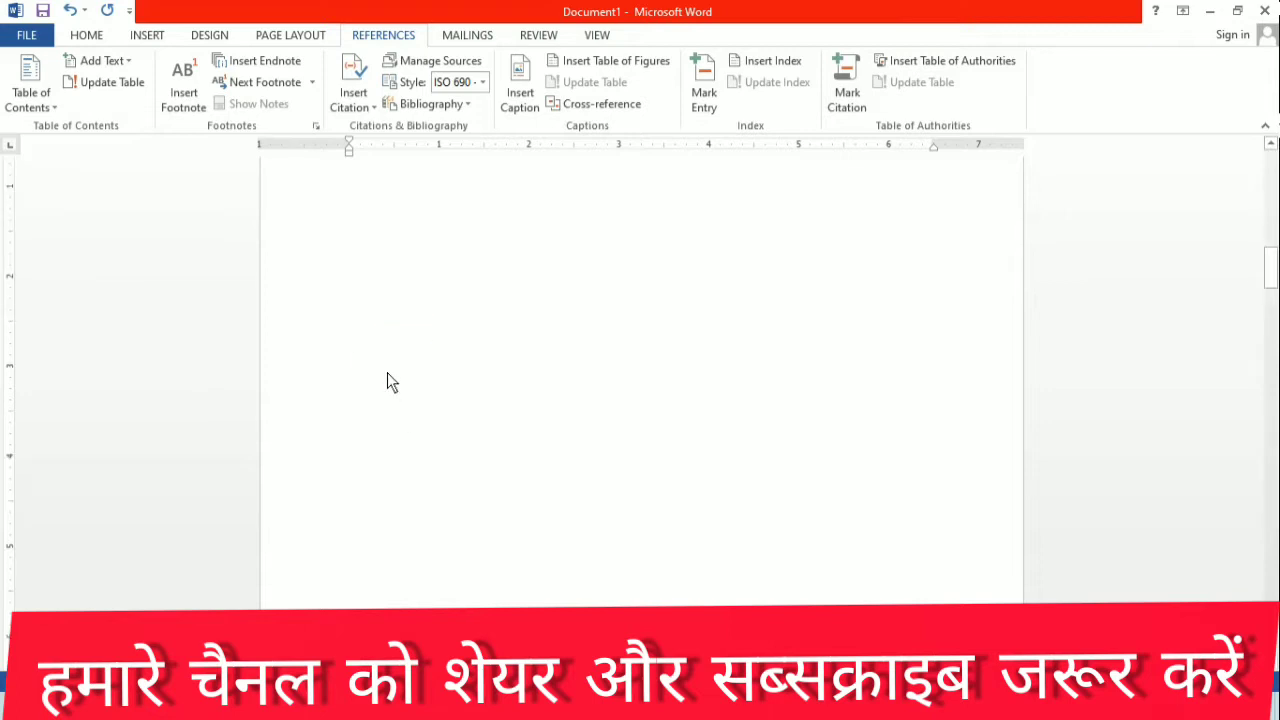
{"action": "scroll", "coordinate": [385, 452], "scroll_direction": "down", "scroll_amount": 2}
{"action": "left_click", "coordinate": [378, 434]}
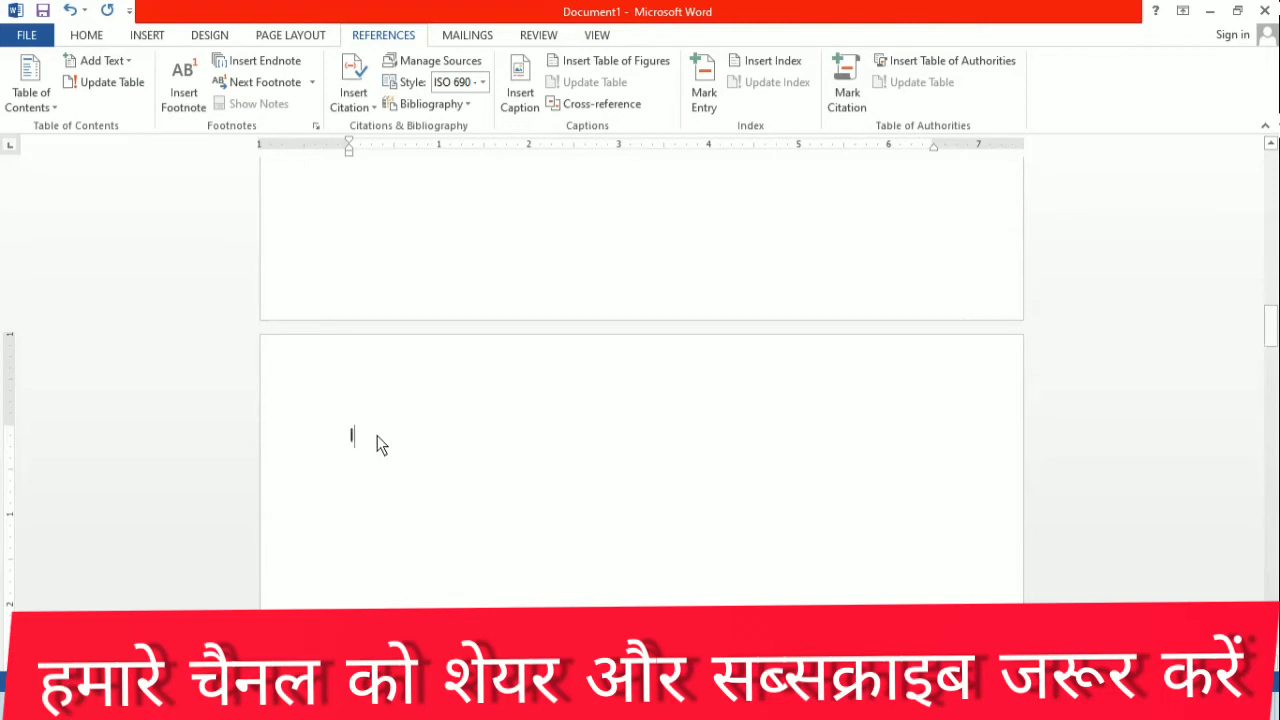
{"action": "type", "text": "laptop"}
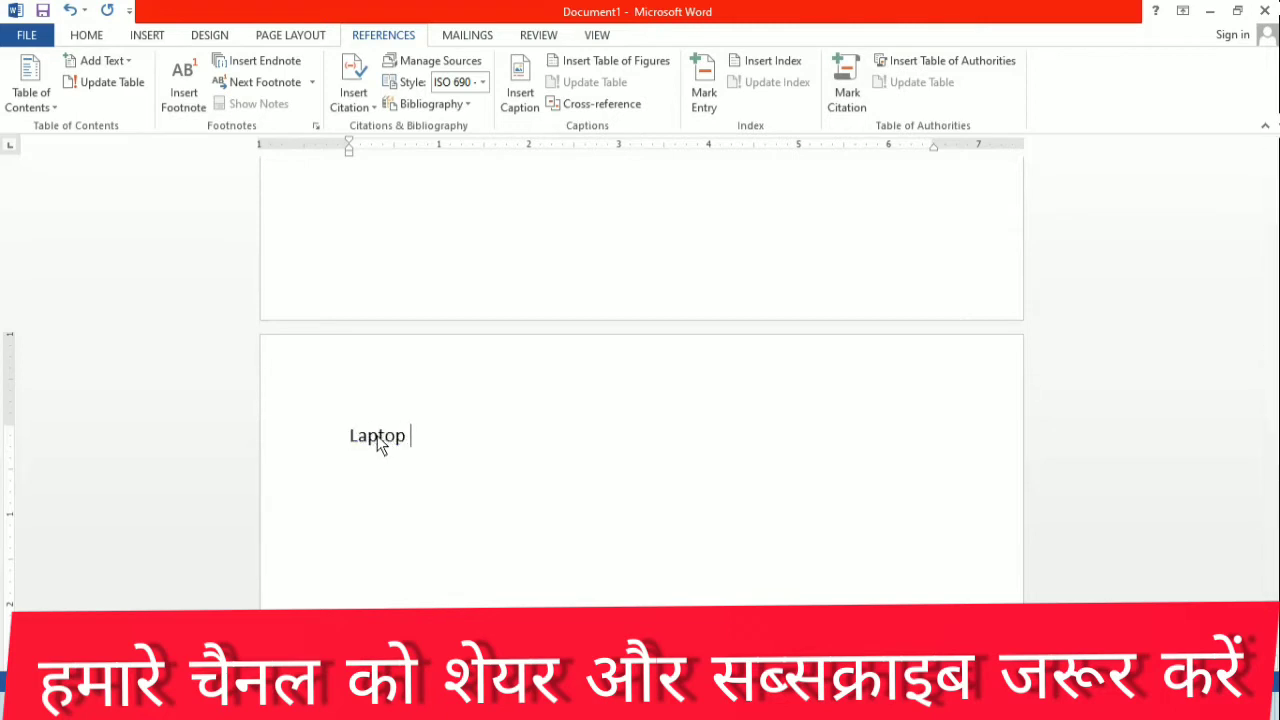
{"action": "left_click_drag", "start_coordinate": [414, 449], "coordinate": [300, 450]}
{"action": "left_click", "coordinate": [110, 60]}
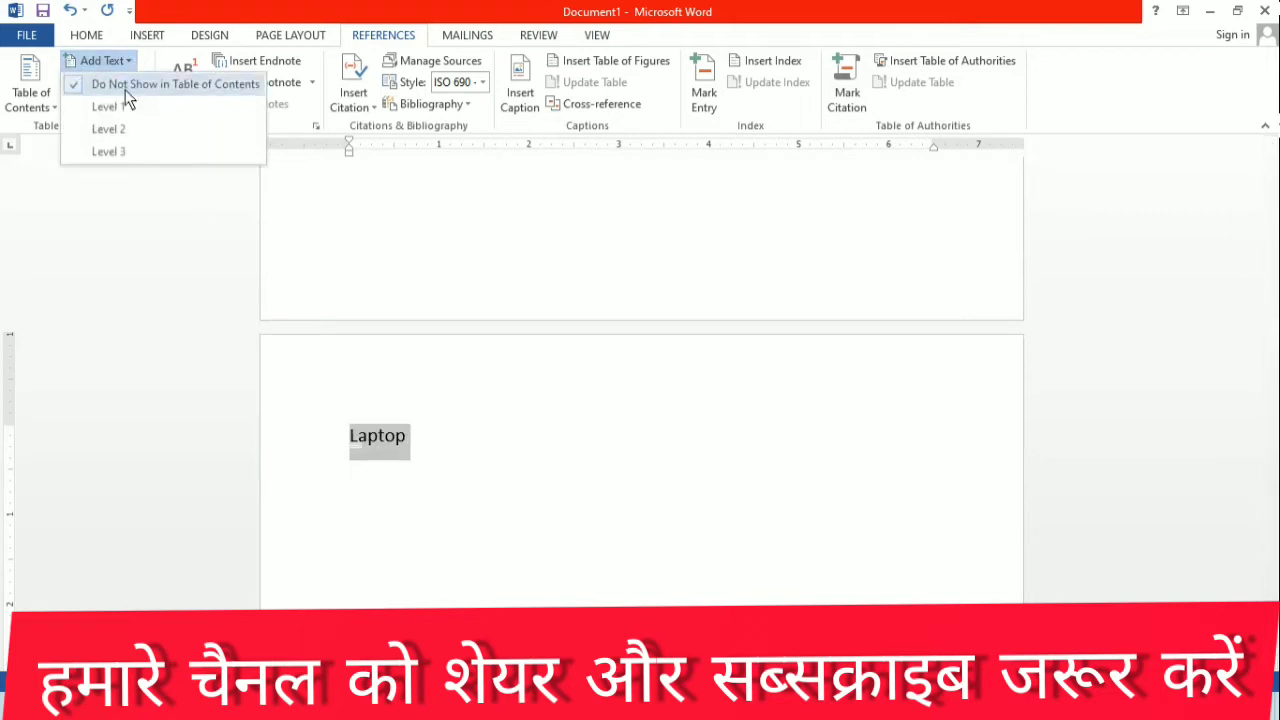
{"action": "left_click", "coordinate": [135, 132]}
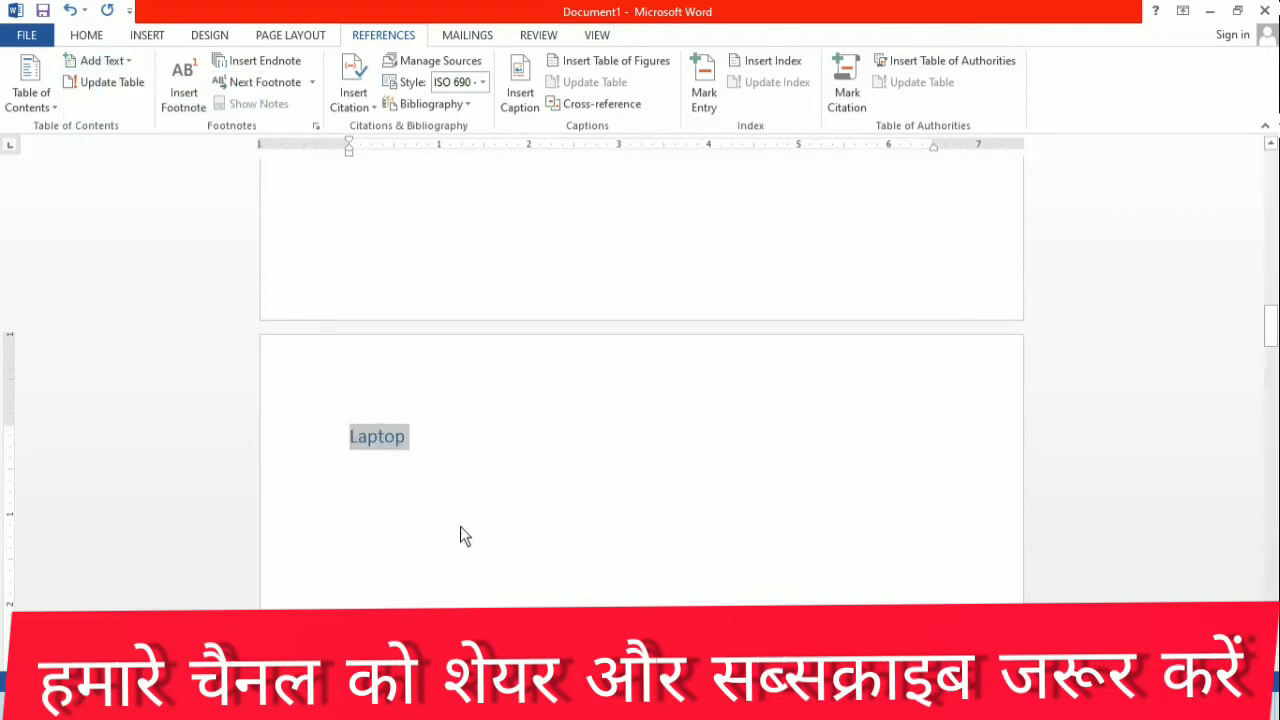
Step: Enter "Fan" at the start of the fourth page and mark it as a Level 3 table of contents entry
{"action": "scroll", "coordinate": [465, 520], "scroll_direction": "down", "scroll_amount": 15}
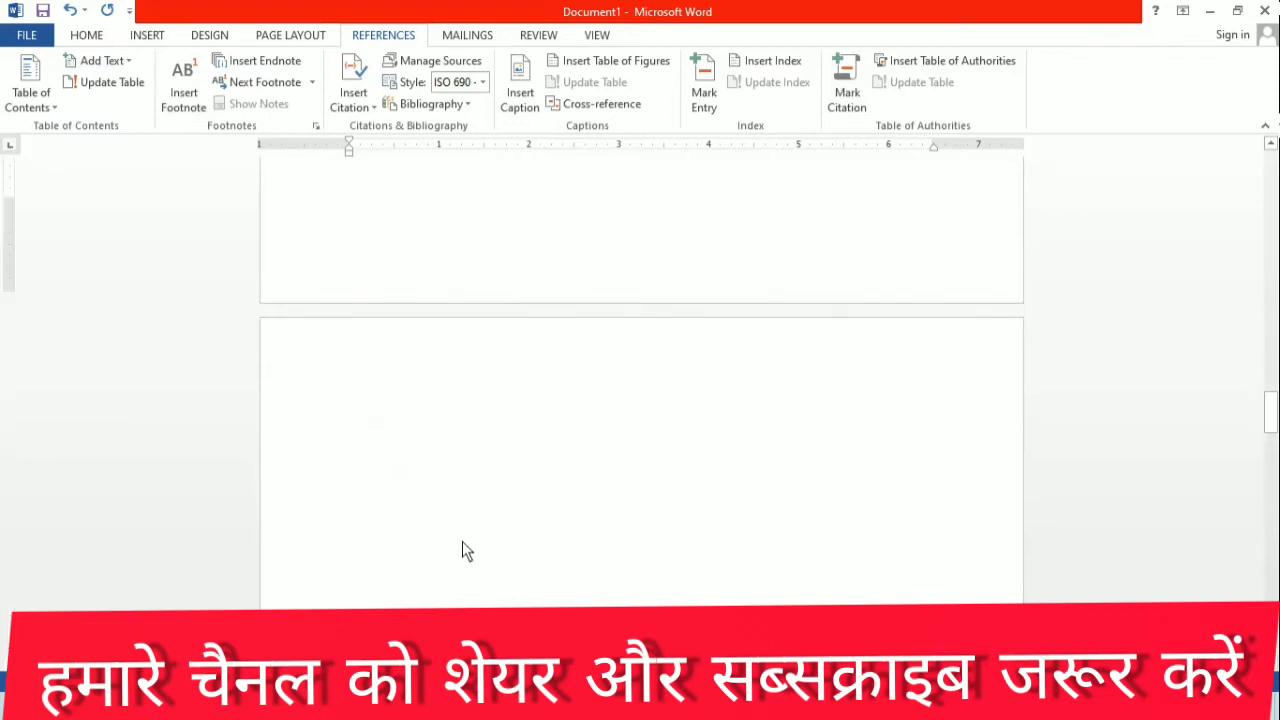
{"action": "left_click", "coordinate": [384, 418]}
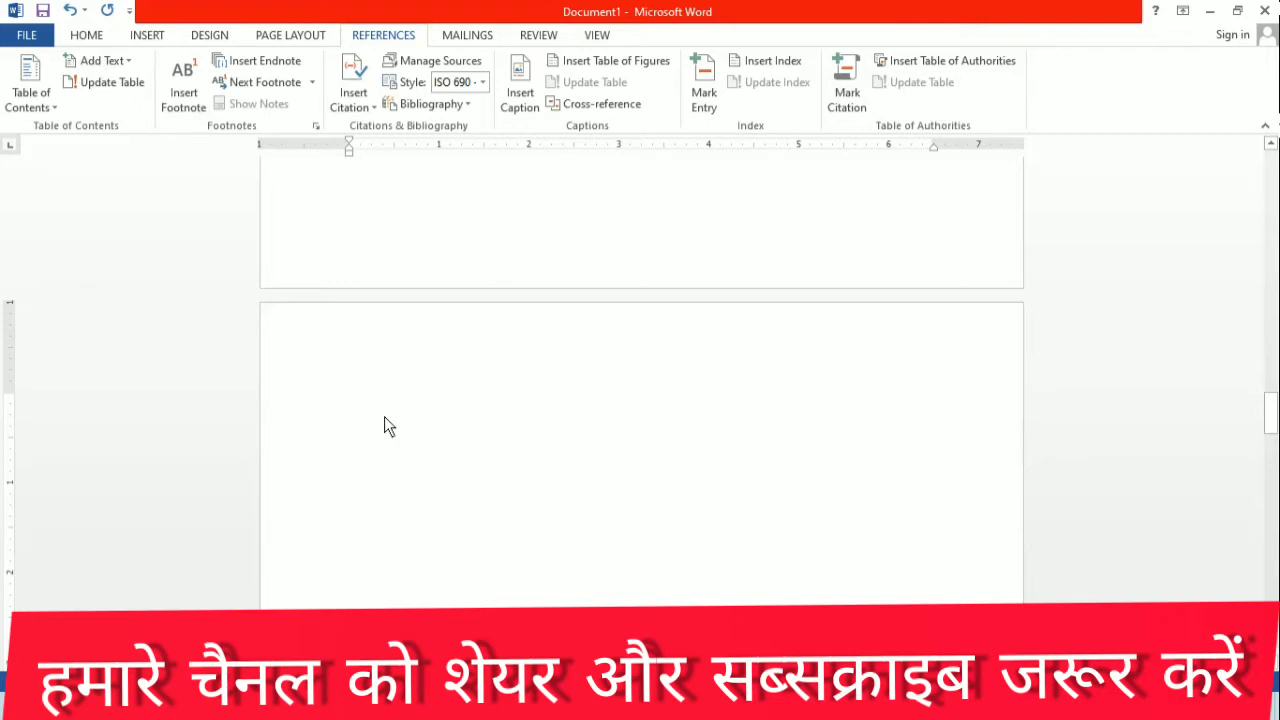
{"action": "type", "text": "fan"}
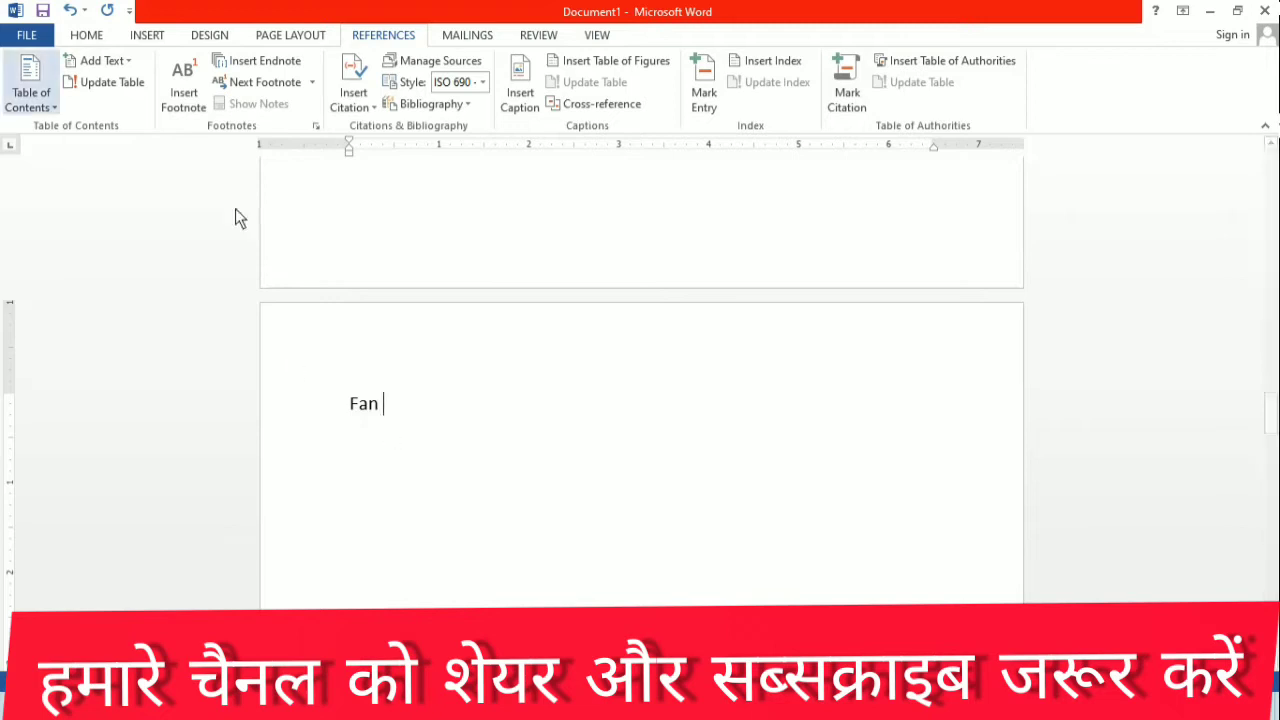
{"action": "left_click", "coordinate": [251, 412]}
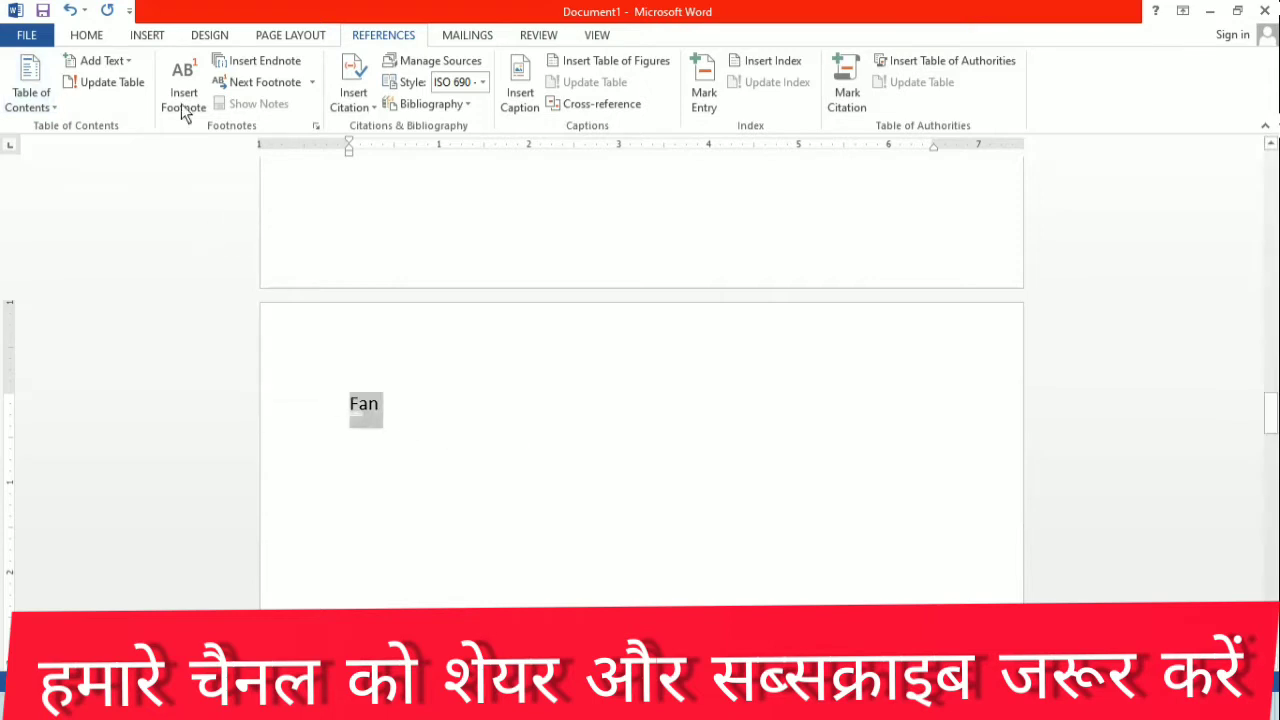
{"action": "left_click", "coordinate": [116, 61]}
{"action": "left_click", "coordinate": [137, 158]}
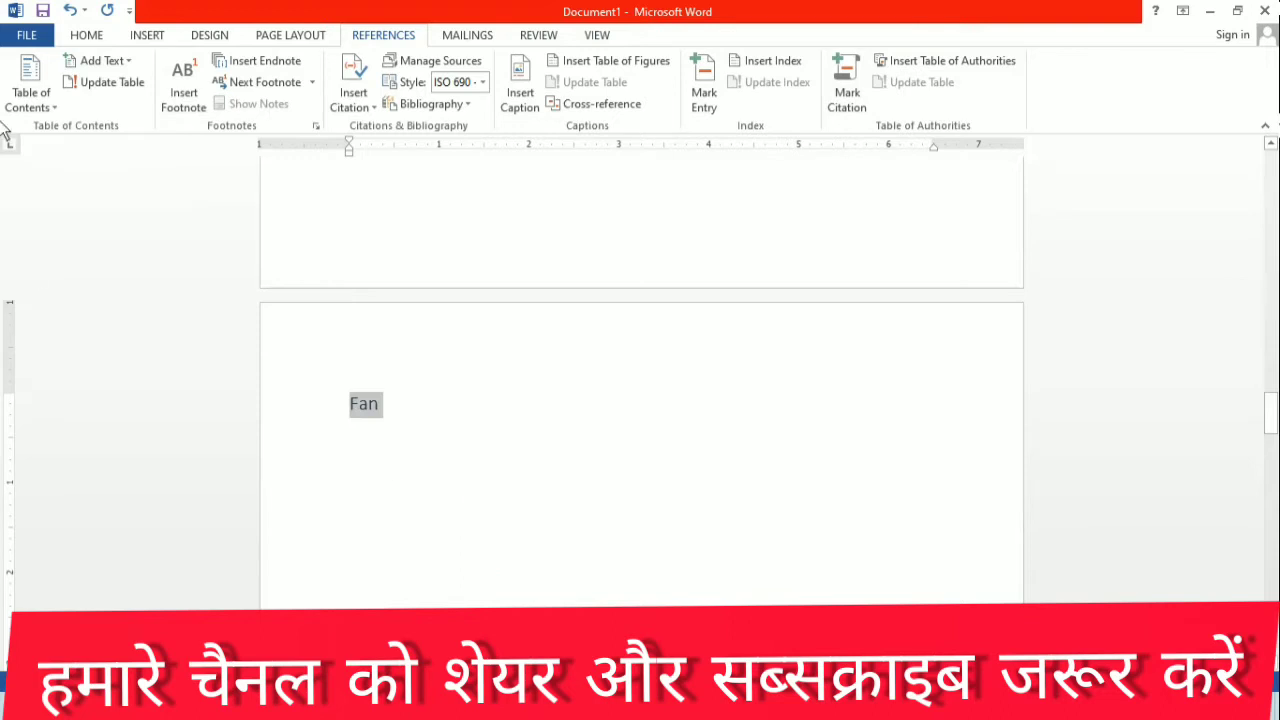
{"action": "left_click", "coordinate": [129, 61]}
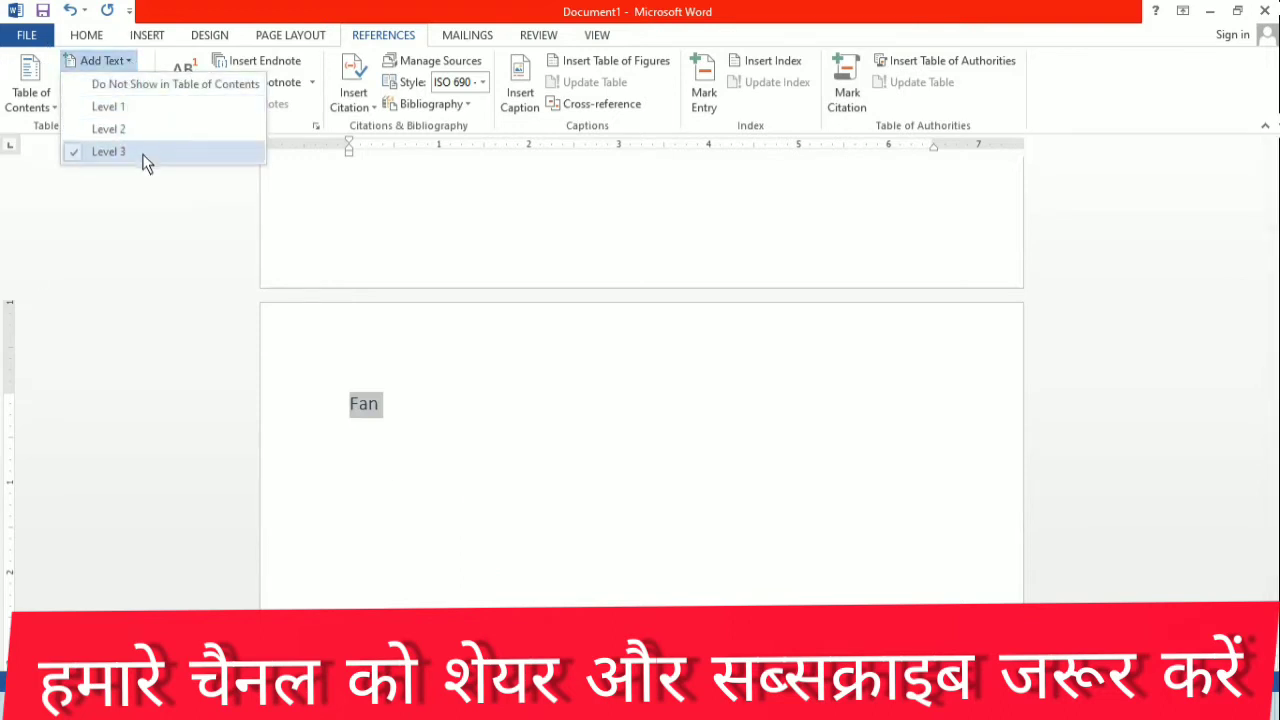
{"action": "left_click", "coordinate": [404, 421]}
{"action": "left_click", "coordinate": [404, 421]}
Step: Enter "Book" at the start of the fifth page and mark it as a Level 1 table of contents entry
{"action": "scroll", "coordinate": [404, 428], "scroll_direction": "down", "scroll_amount": 10}
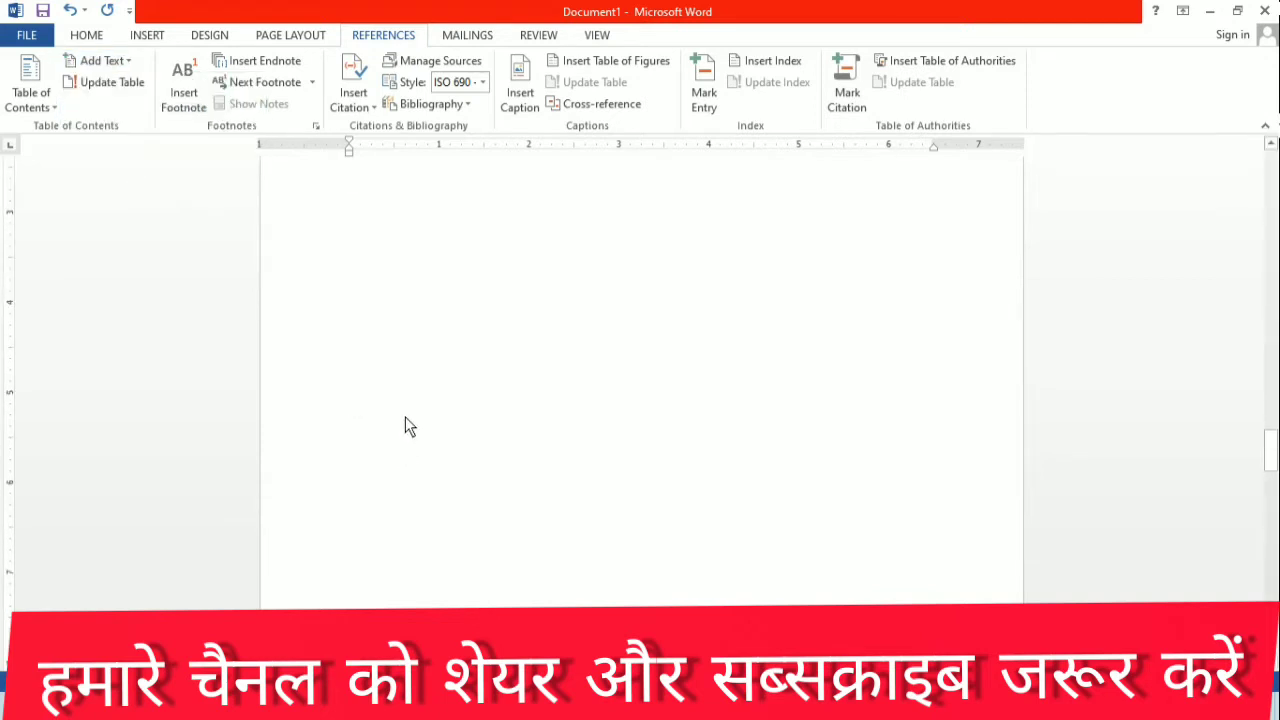
{"action": "scroll", "coordinate": [405, 418], "scroll_direction": "down", "scroll_amount": 2}
{"action": "left_click", "coordinate": [380, 483]}
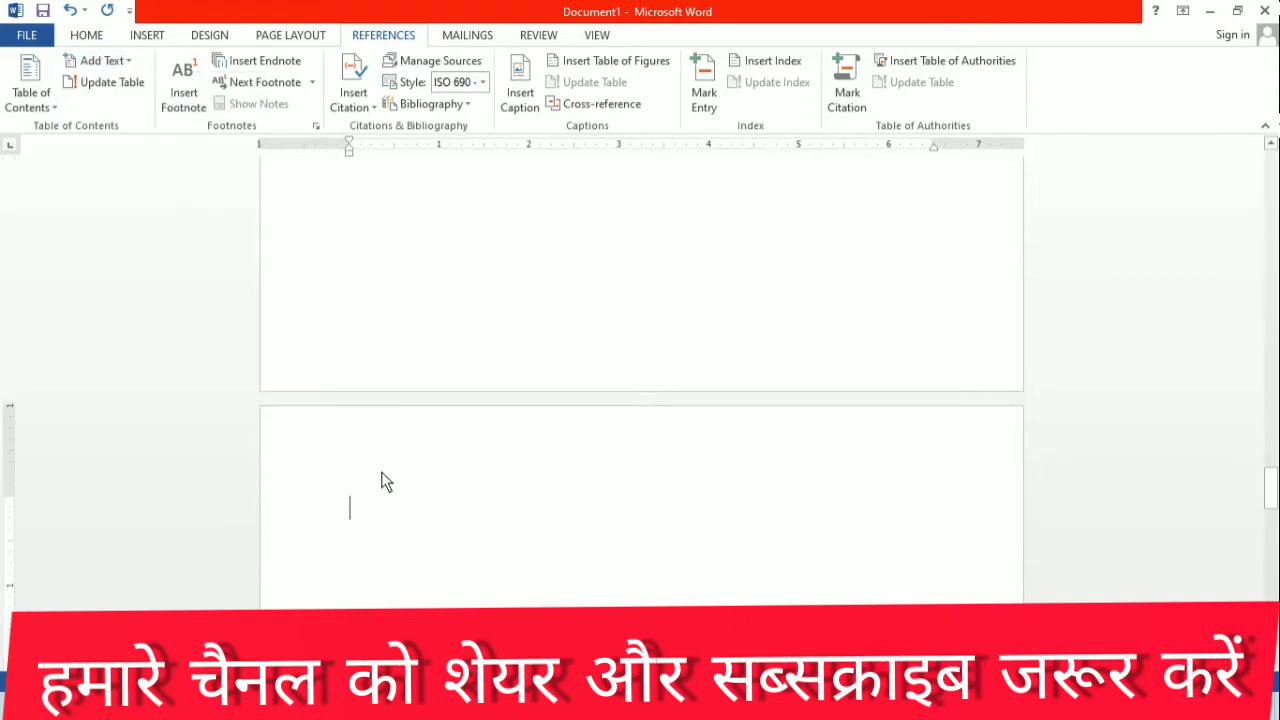
{"action": "type", "text": "book"}
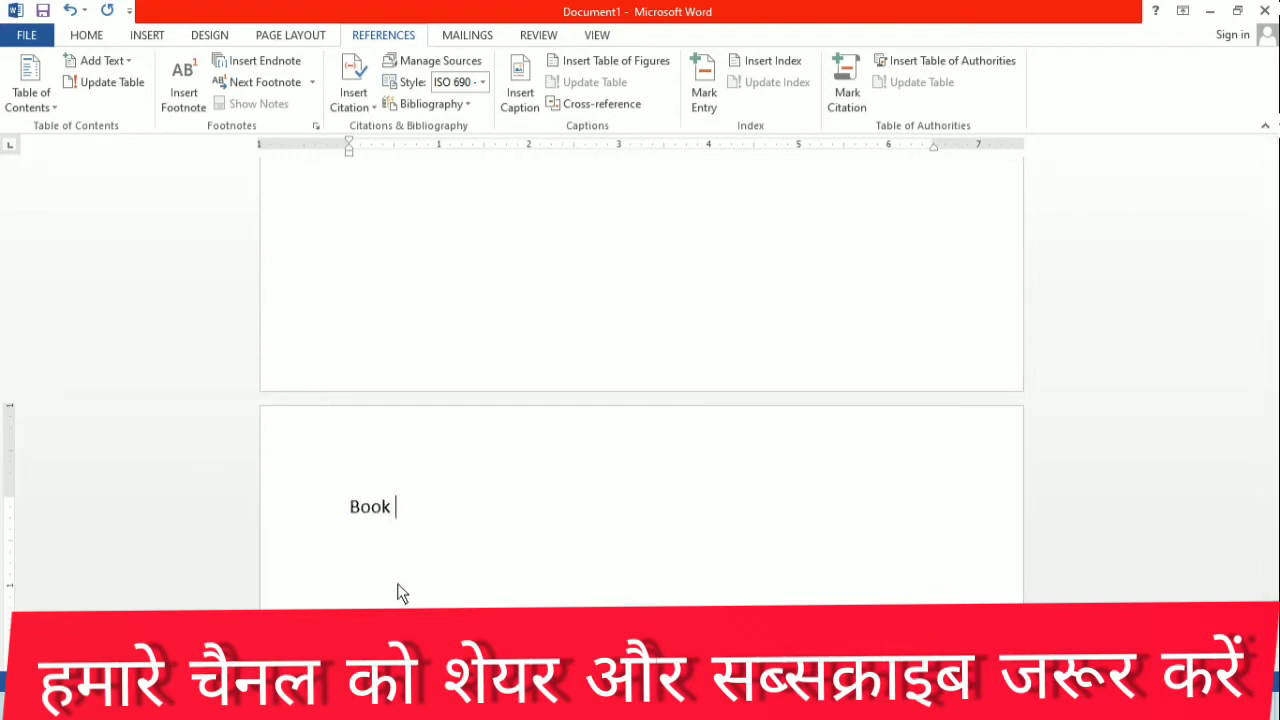
{"action": "left_click_drag", "start_coordinate": [421, 514], "coordinate": [262, 568]}
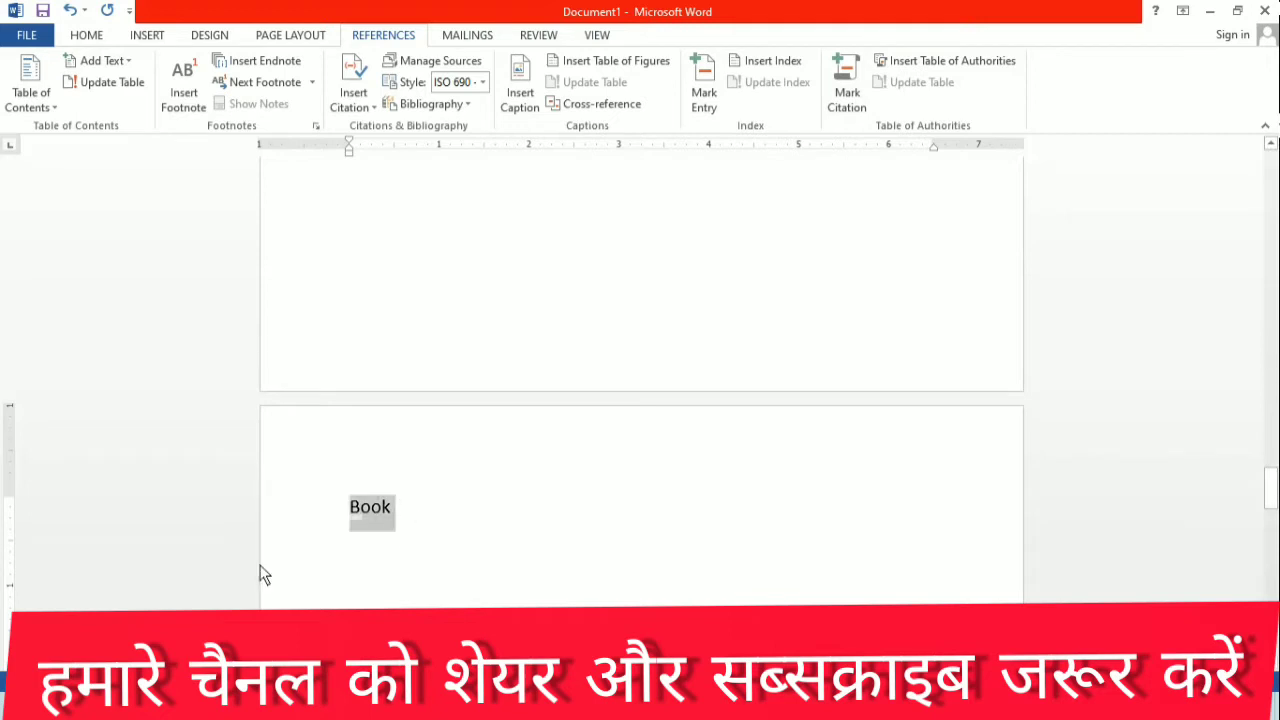
{"action": "left_click", "coordinate": [132, 65]}
{"action": "left_click", "coordinate": [119, 102]}
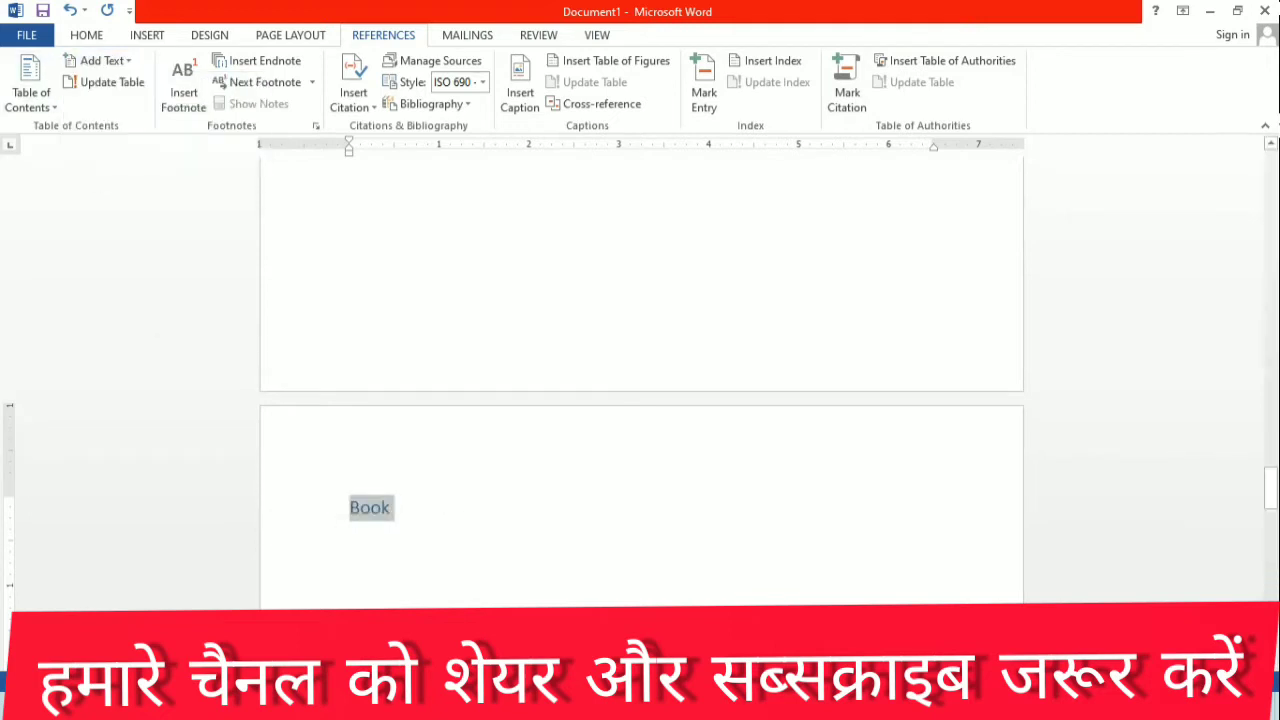
Step: Insert an Automatic Table 2 table of contents at the start of the first page
{"action": "scroll", "coordinate": [521, 561], "scroll_direction": "down", "scroll_amount": 15}
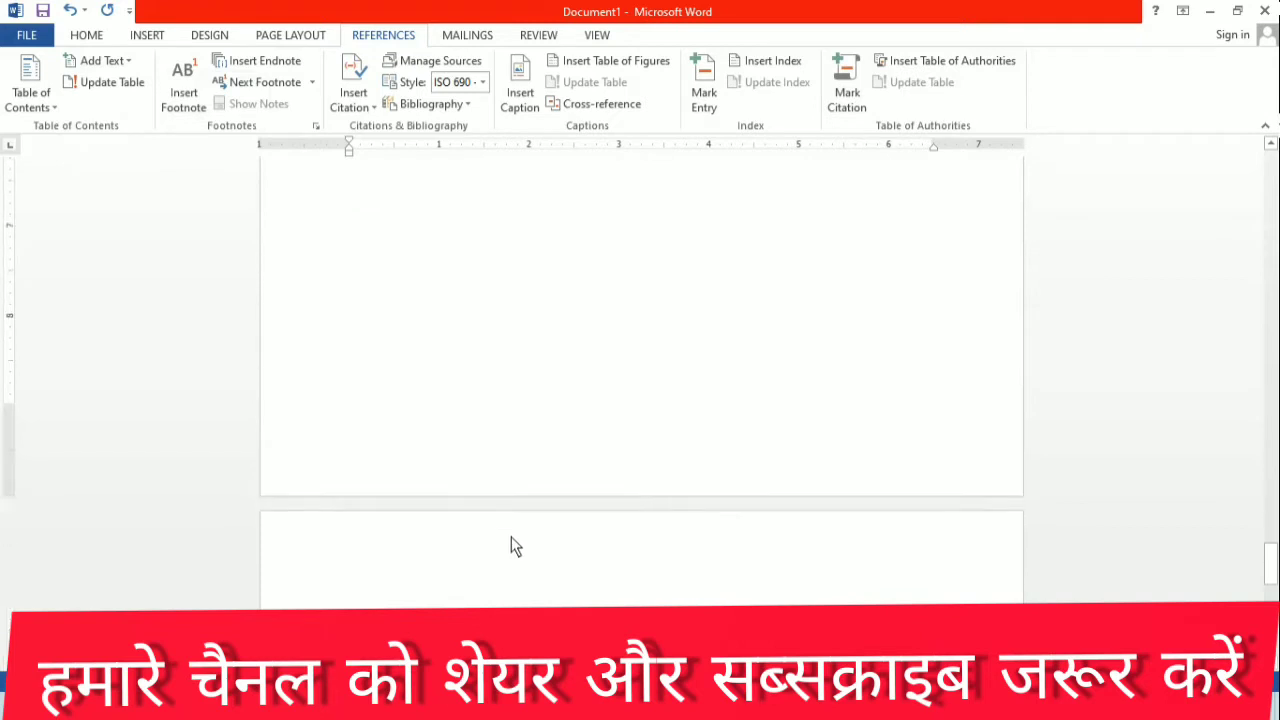
{"action": "left_click", "coordinate": [390, 582]}
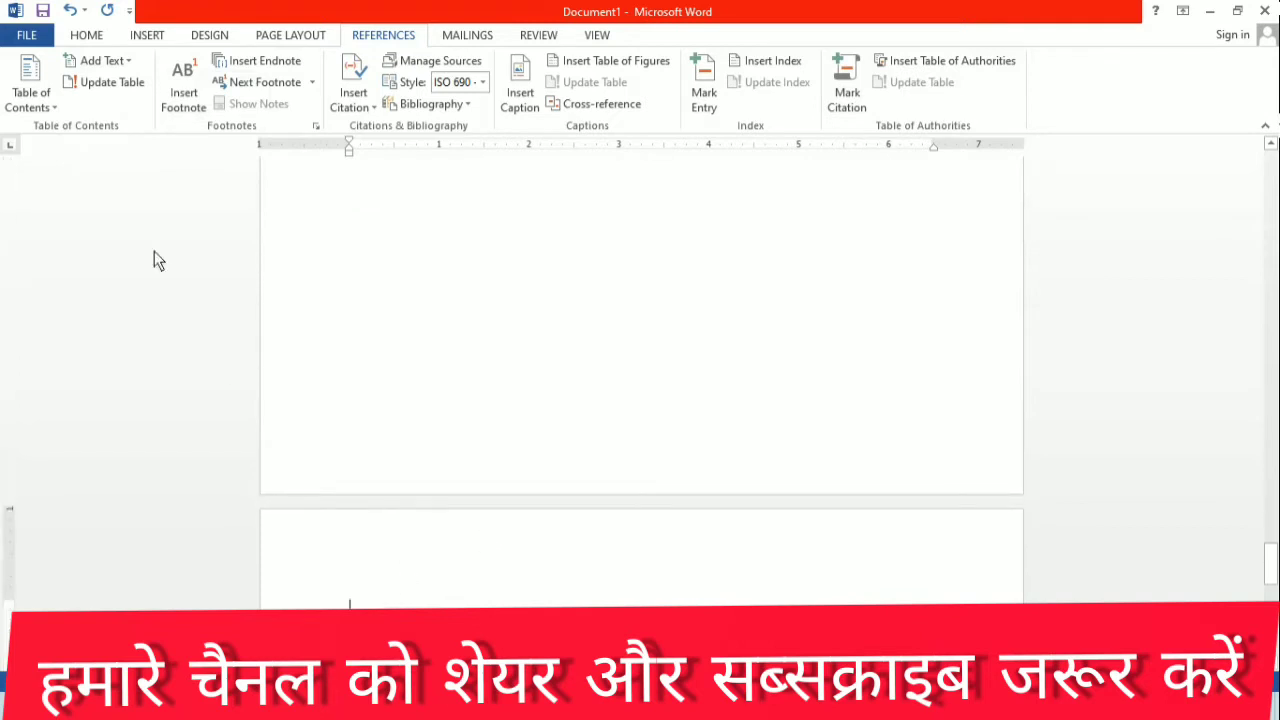
{"action": "scroll", "coordinate": [487, 515], "scroll_direction": "down", "scroll_amount": 5}
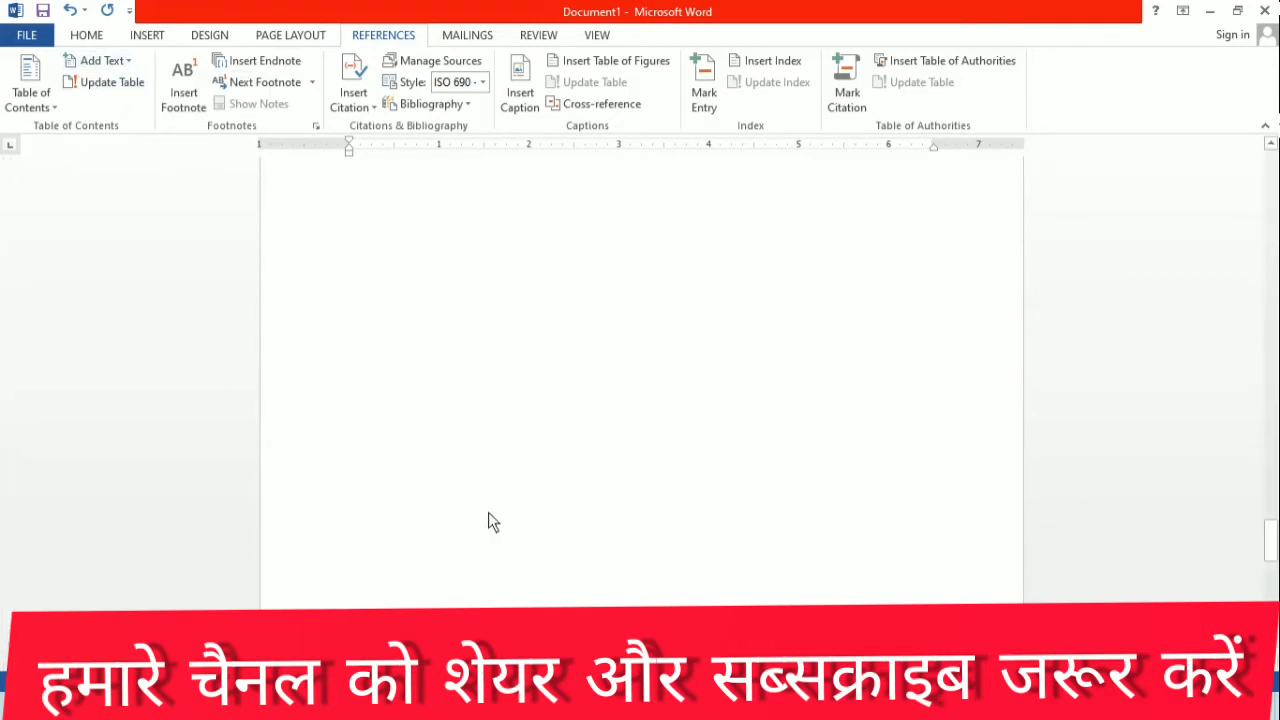
{"action": "scroll", "coordinate": [484, 547], "scroll_direction": "up", "scroll_amount": 5}
{"action": "left_click_drag", "start_coordinate": [1270, 432], "coordinate": [1276, 178]}
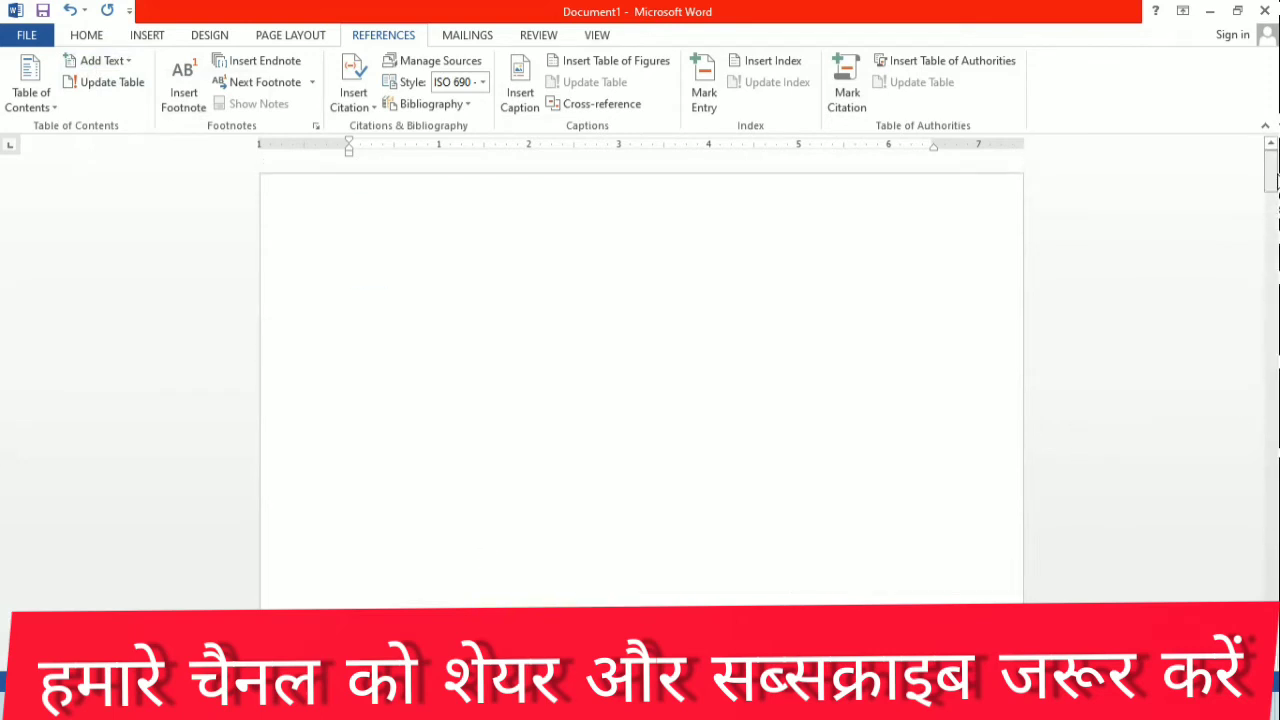
{"action": "left_click", "coordinate": [397, 310]}
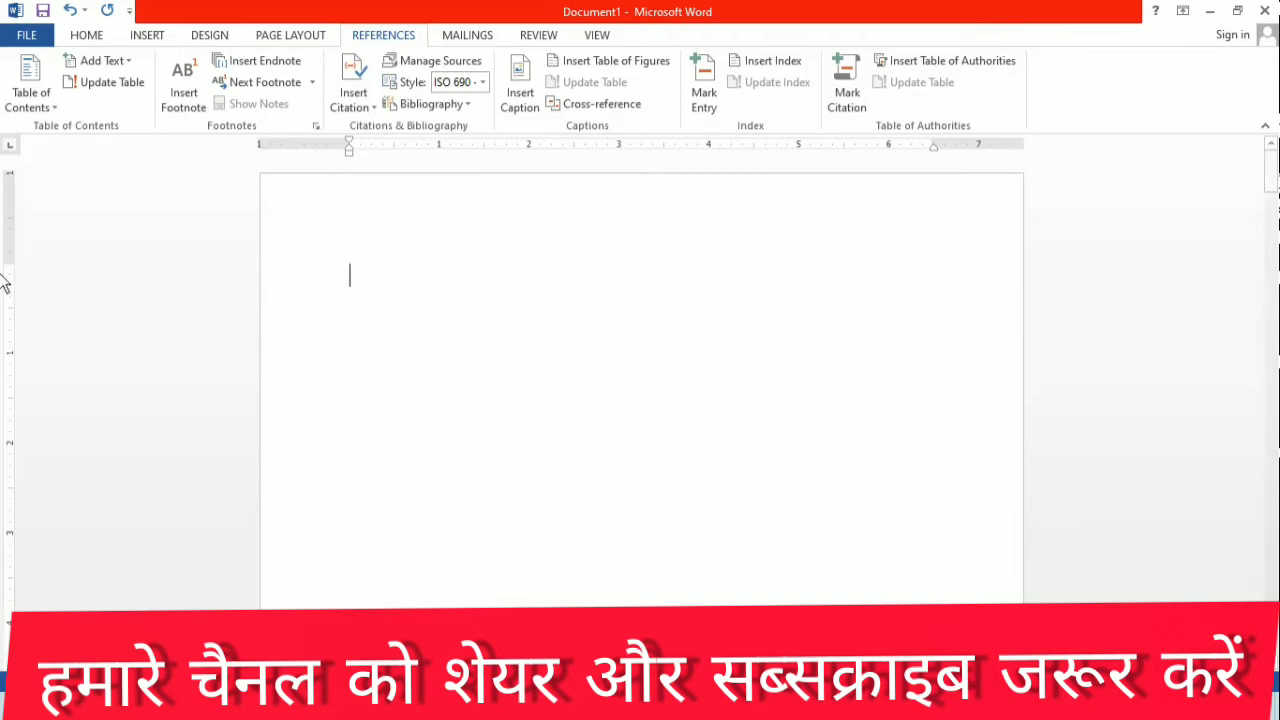
{"action": "left_click", "coordinate": [49, 104]}
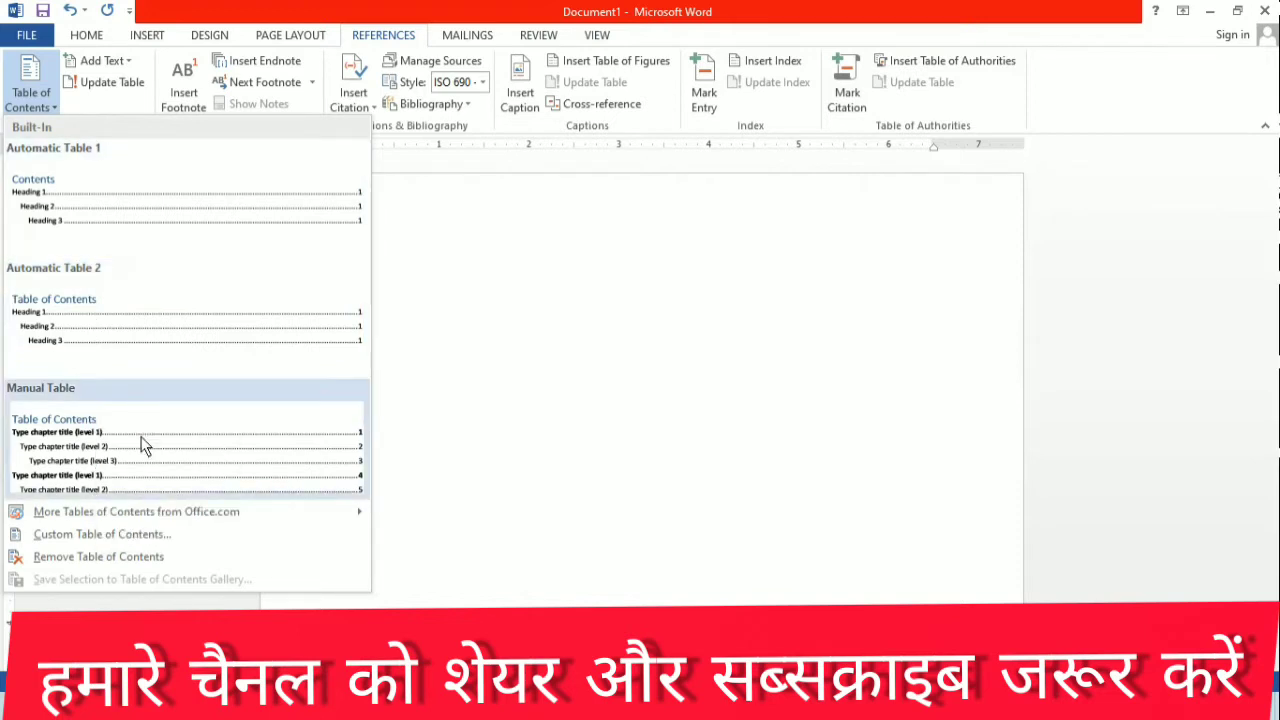
{"action": "left_click", "coordinate": [132, 338]}
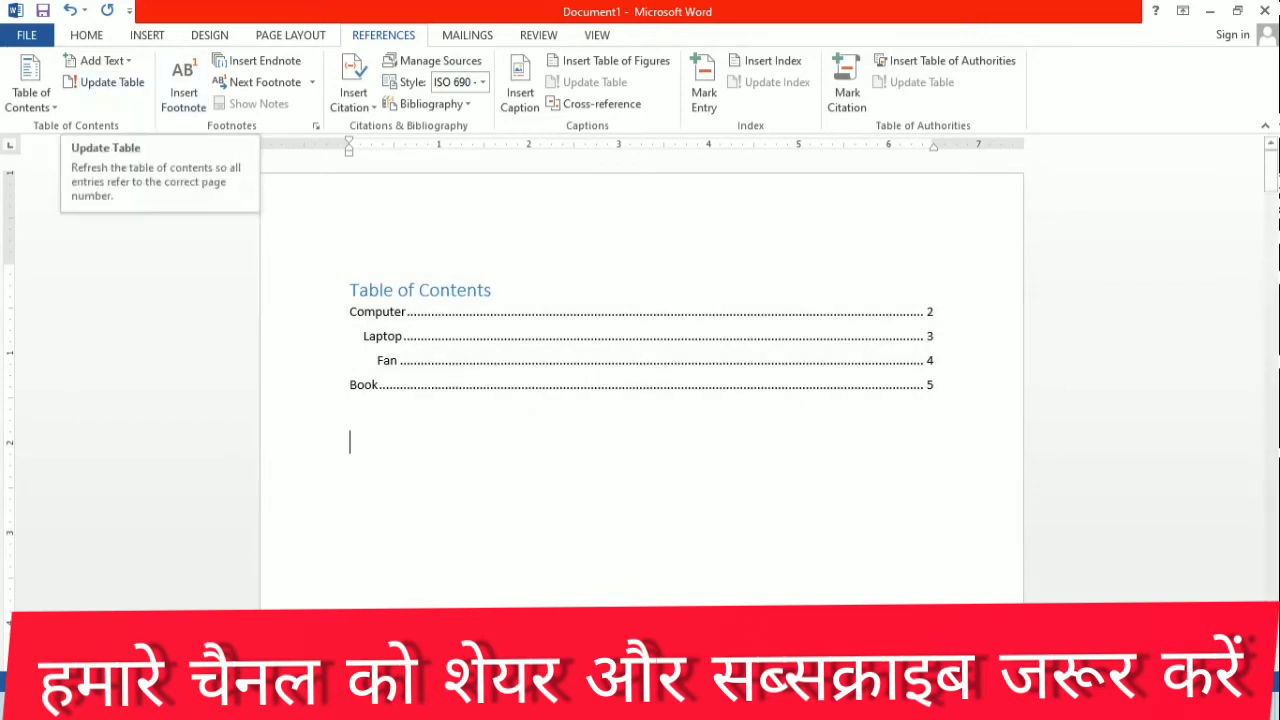
Step: Enter "Mouse" at the start of the sixth page, after the page with the "Book" heading
{"action": "scroll", "coordinate": [557, 486], "scroll_direction": "down", "scroll_amount": 15}
{"action": "left_click_drag", "start_coordinate": [1272, 283], "coordinate": [1271, 590]}
{"action": "left_click", "coordinate": [415, 476]}
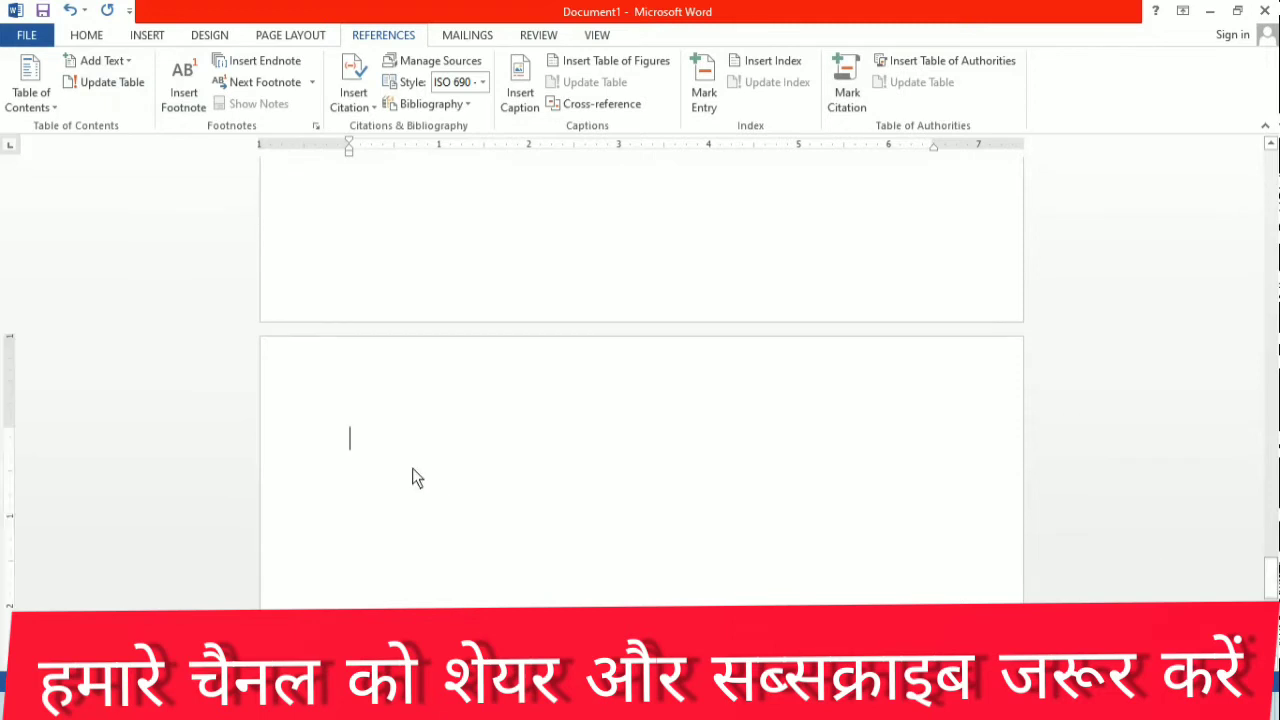
{"action": "type", "text": "molus"}
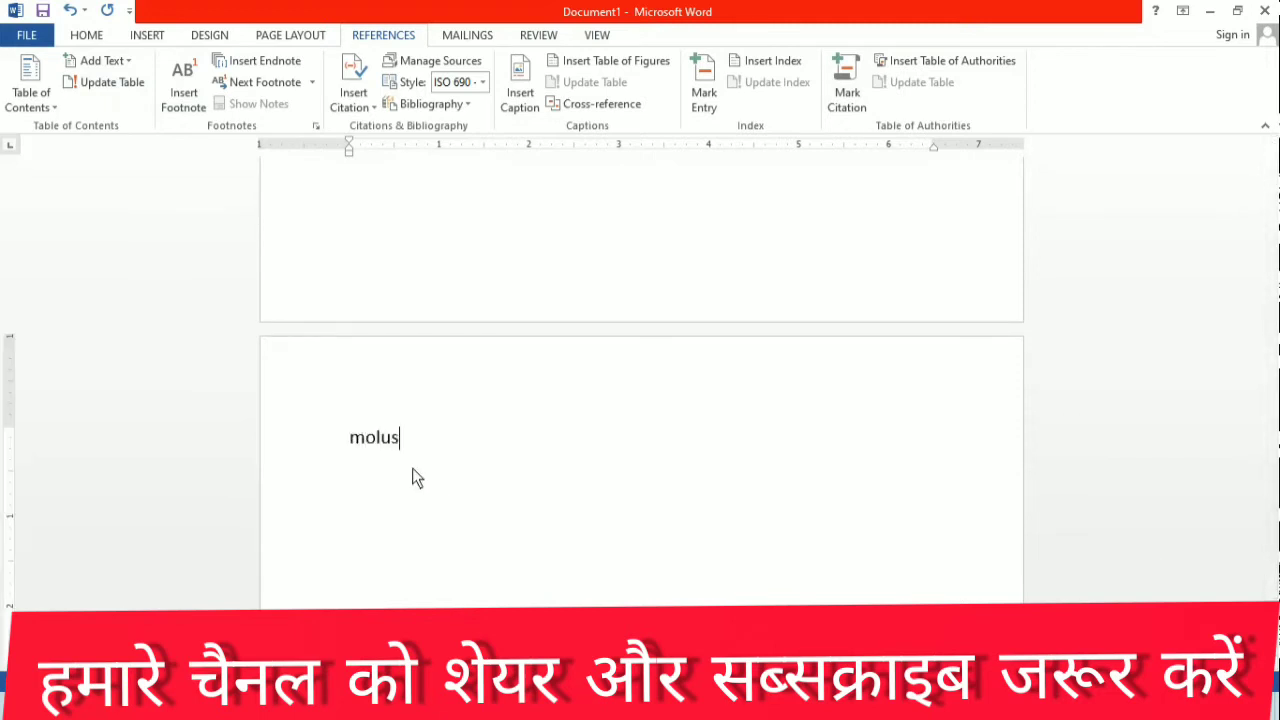
{"action": "type", "text": "e"}
{"action": "key", "text": "BackSpace"}
{"action": "key", "text": "BackSpace"}
{"action": "key", "text": "BackSpace"}
{"action": "key", "text": "BackSpace"}
{"action": "key", "text": "BackSpace"}
{"action": "type", "text": "ouse"}
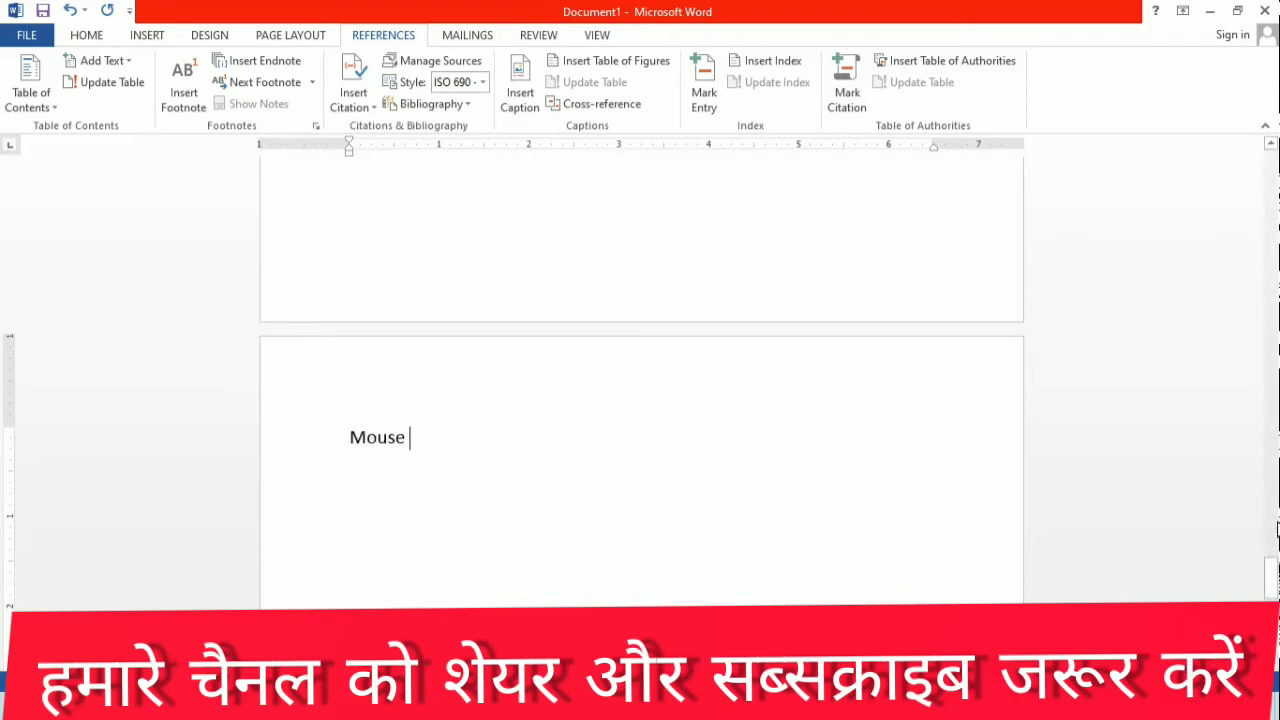
Step: Mark the "Mouse" heading on the sixth page as a Level 1 table of contents entry
{"action": "left_click_drag", "start_coordinate": [1271, 565], "coordinate": [1271, 150]}
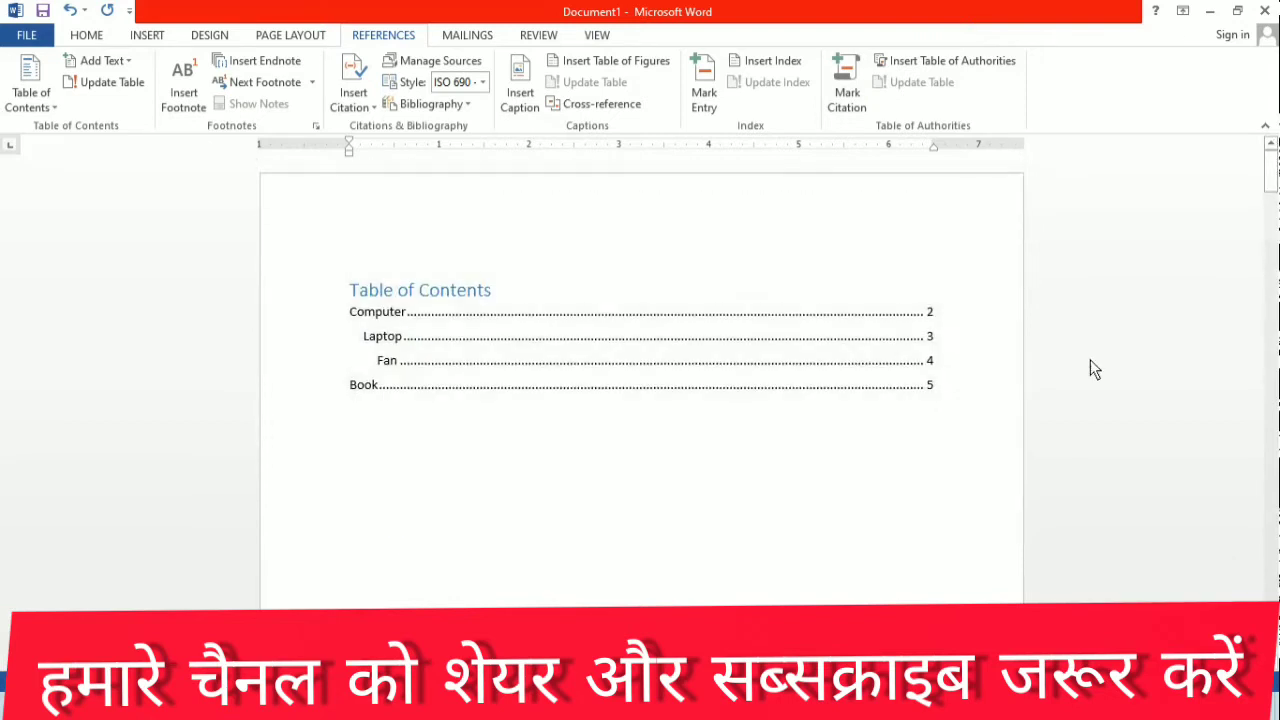
{"action": "left_click", "coordinate": [1272, 185]}
{"action": "left_click_drag", "start_coordinate": [1273, 188], "coordinate": [1262, 568]}
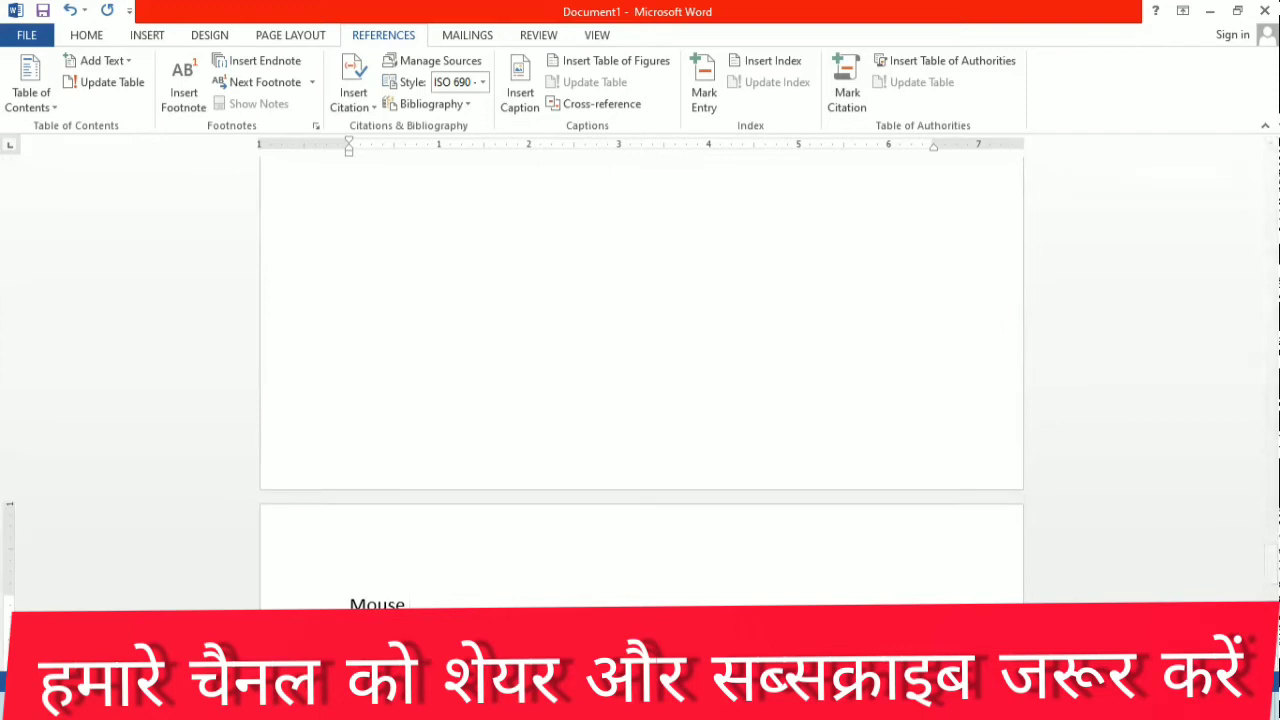
{"action": "left_click_drag", "start_coordinate": [420, 604], "coordinate": [348, 604]}
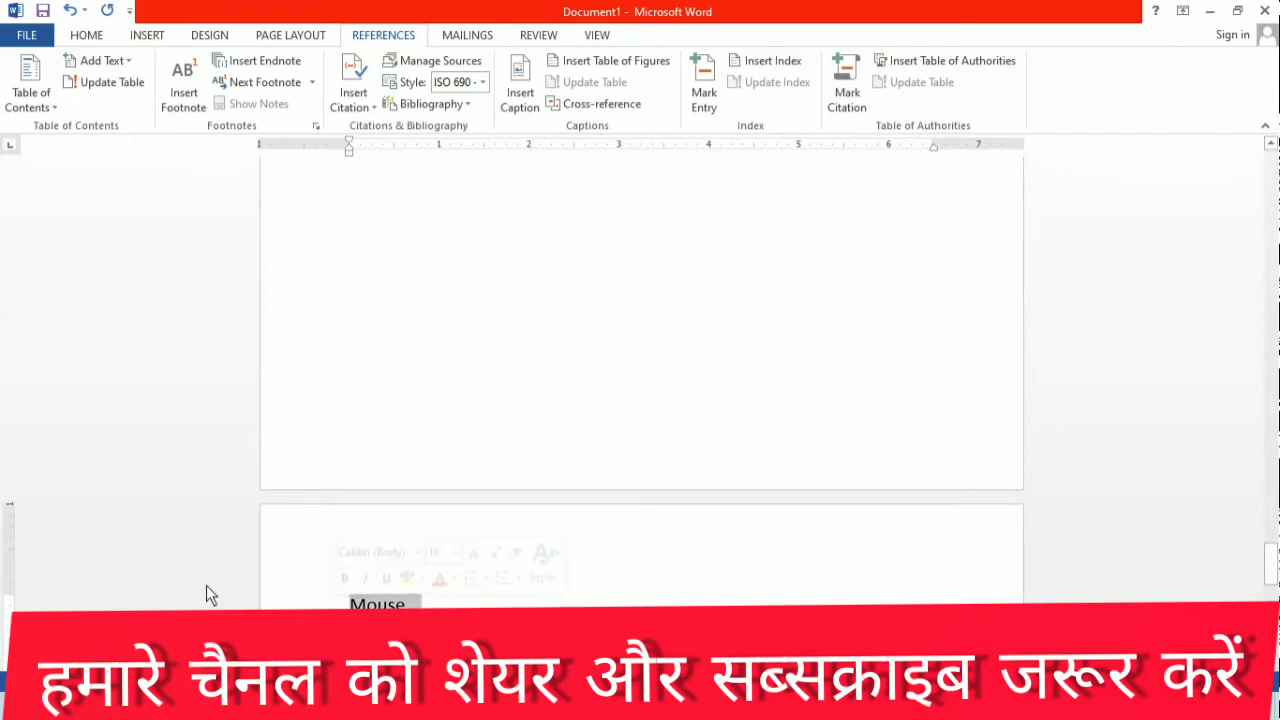
{"action": "left_click", "coordinate": [105, 61]}
{"action": "left_click", "coordinate": [107, 106]}
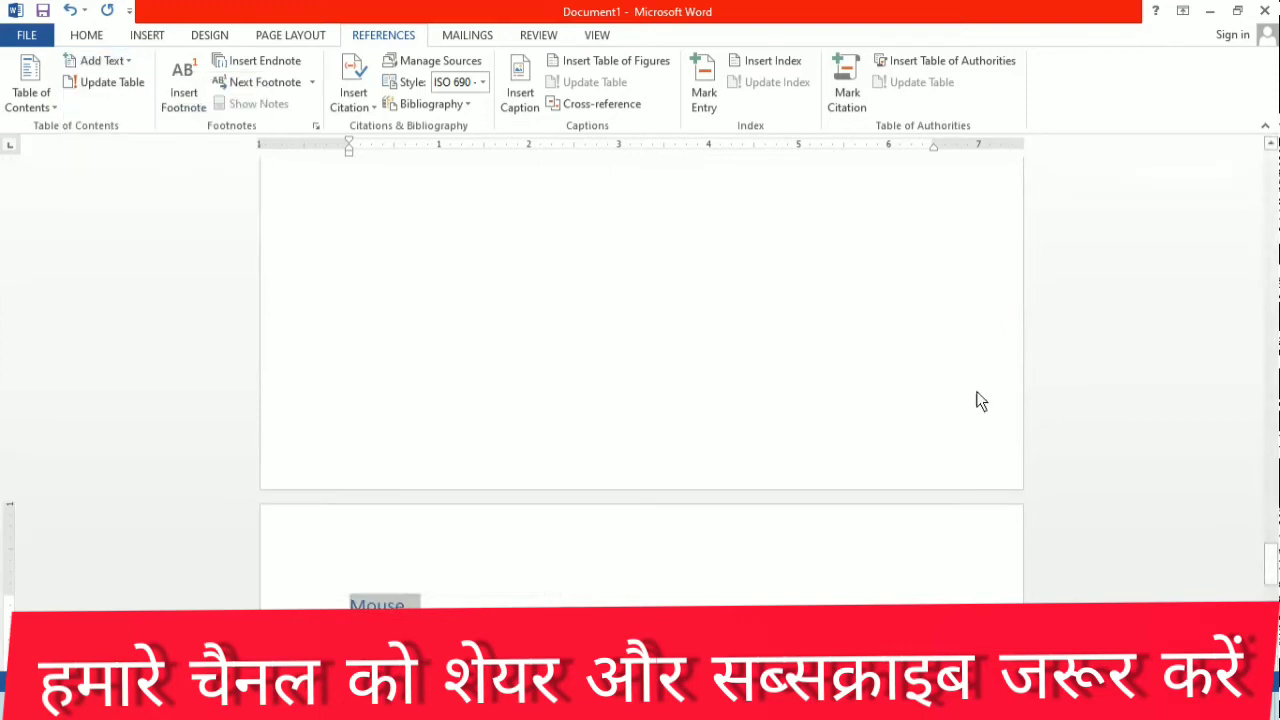
Step: Select the table of contents on the first page in order to update its entries
{"action": "left_click_drag", "start_coordinate": [1266, 562], "coordinate": [1248, 170]}
{"action": "left_click", "coordinate": [683, 364]}
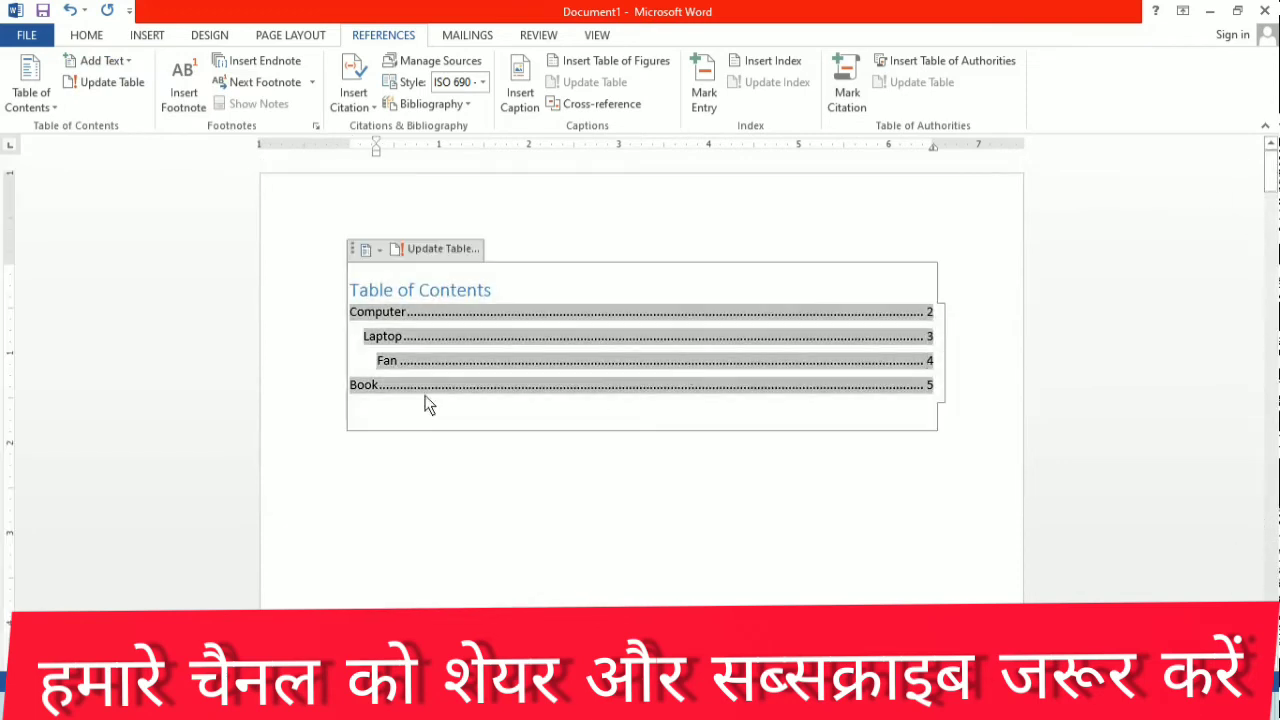